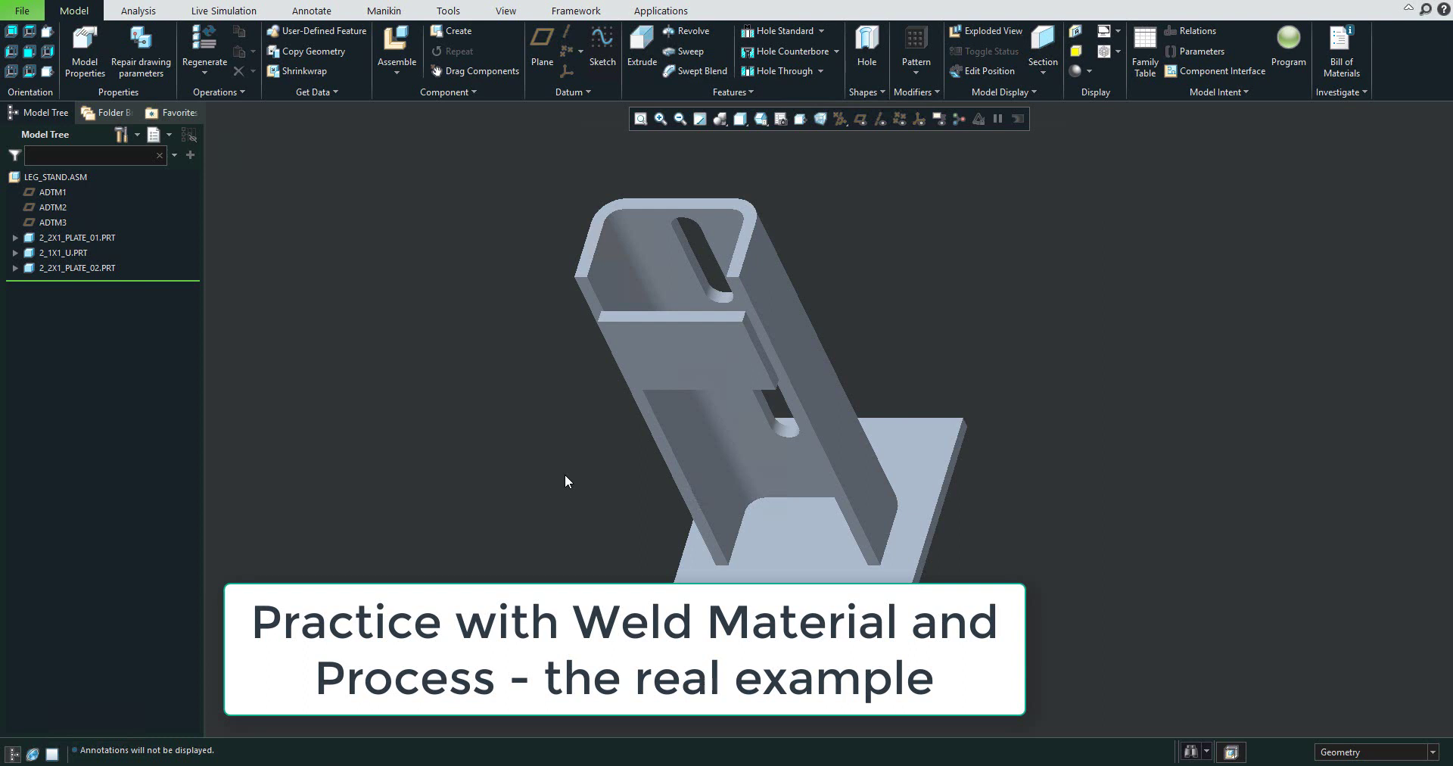
Enter the Welding application and create a new weld material named WELDMAT-steel
click(674, 16)
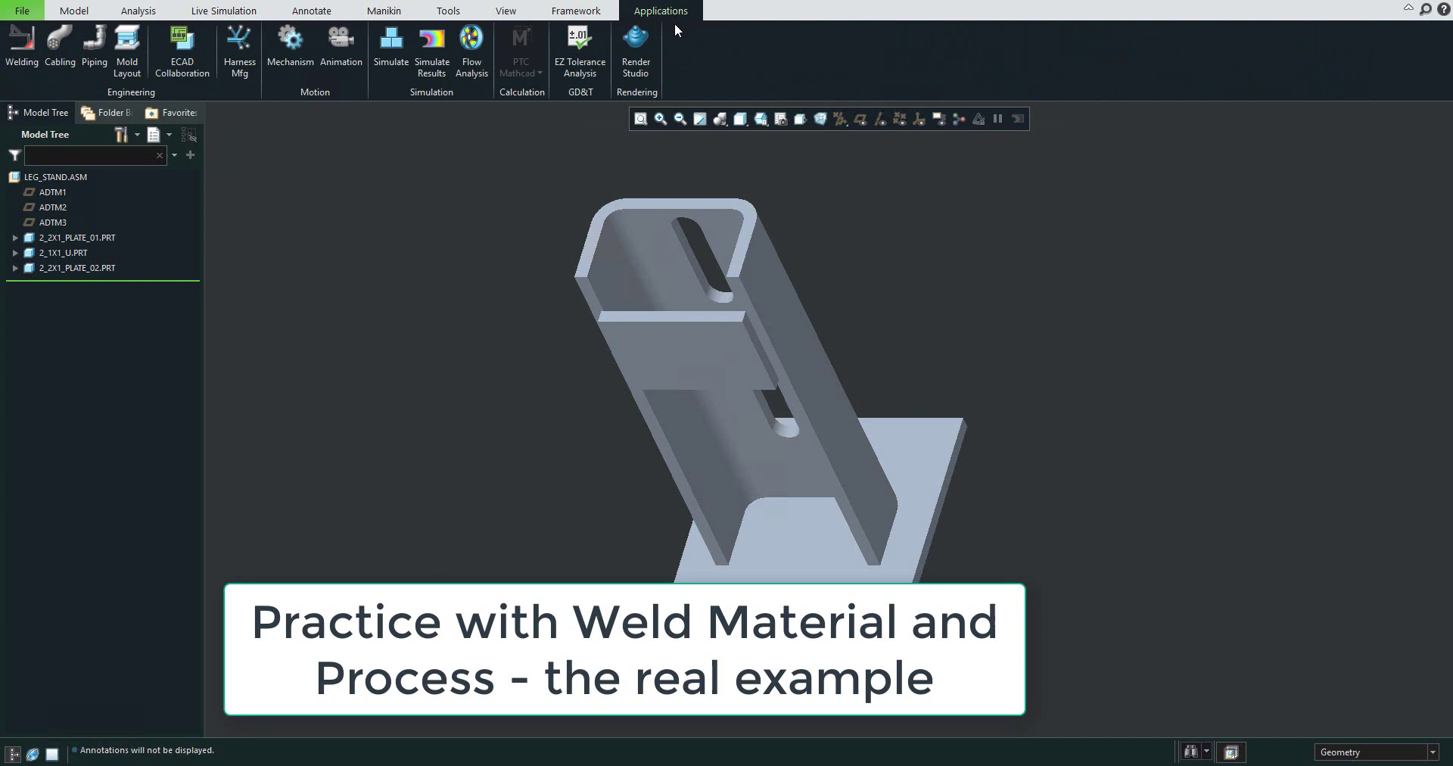
click(28, 47)
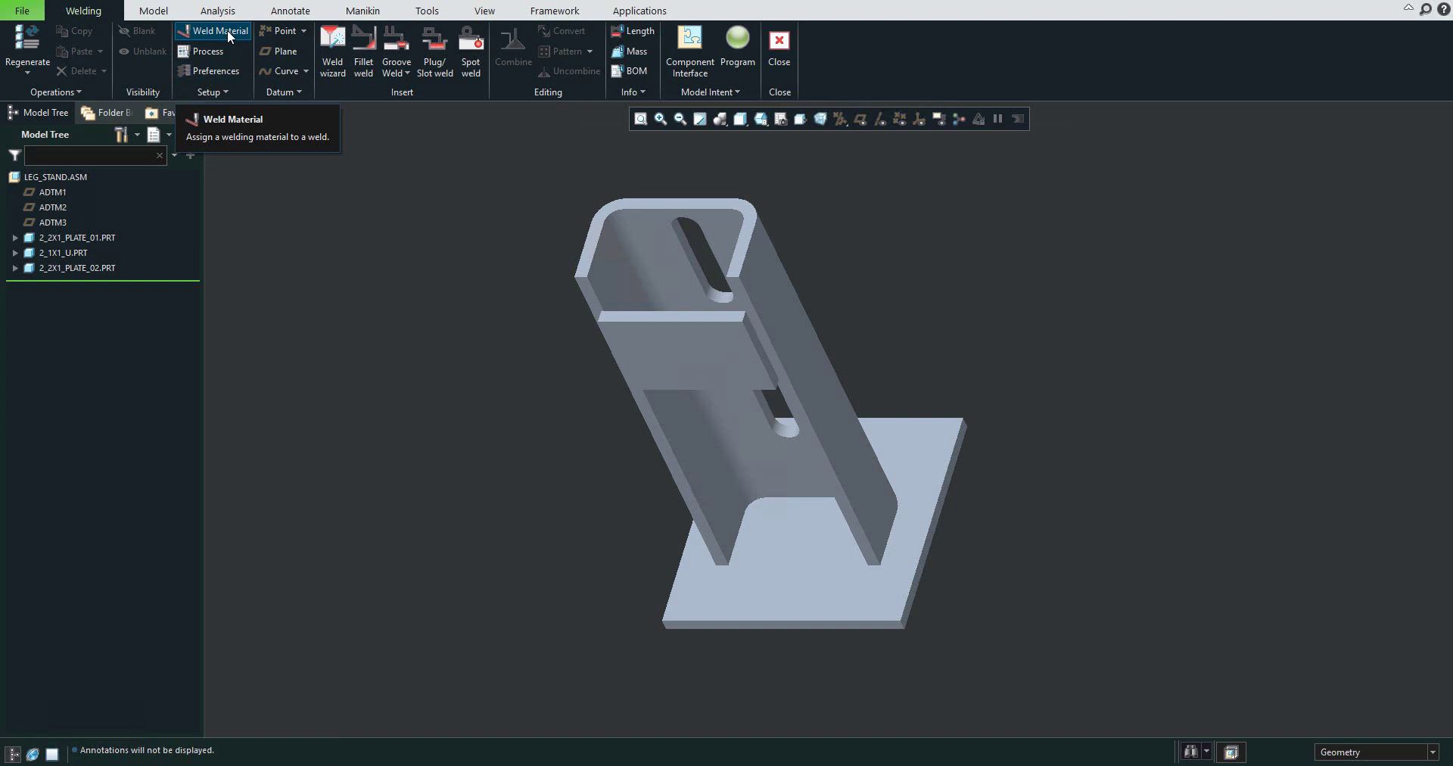
click(220, 31)
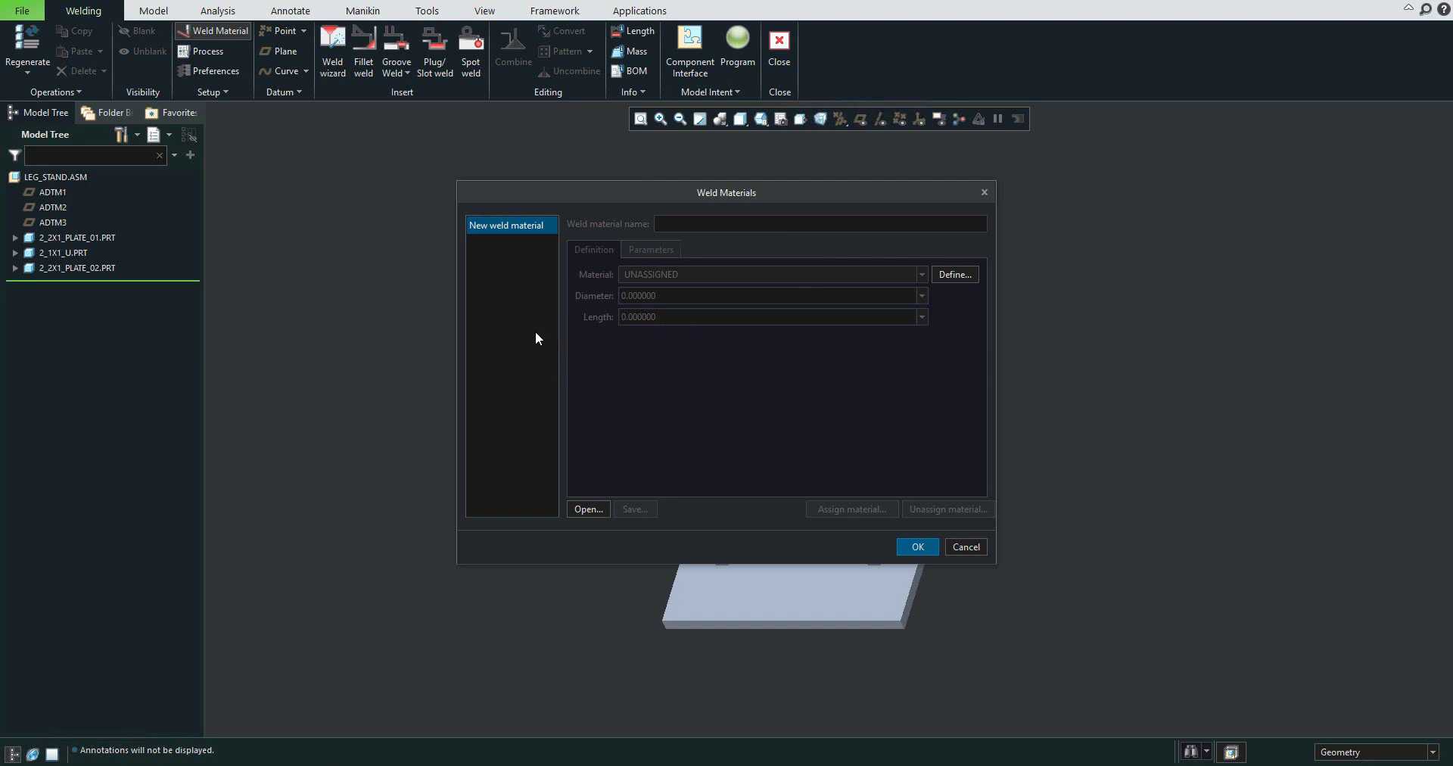
click(503, 225)
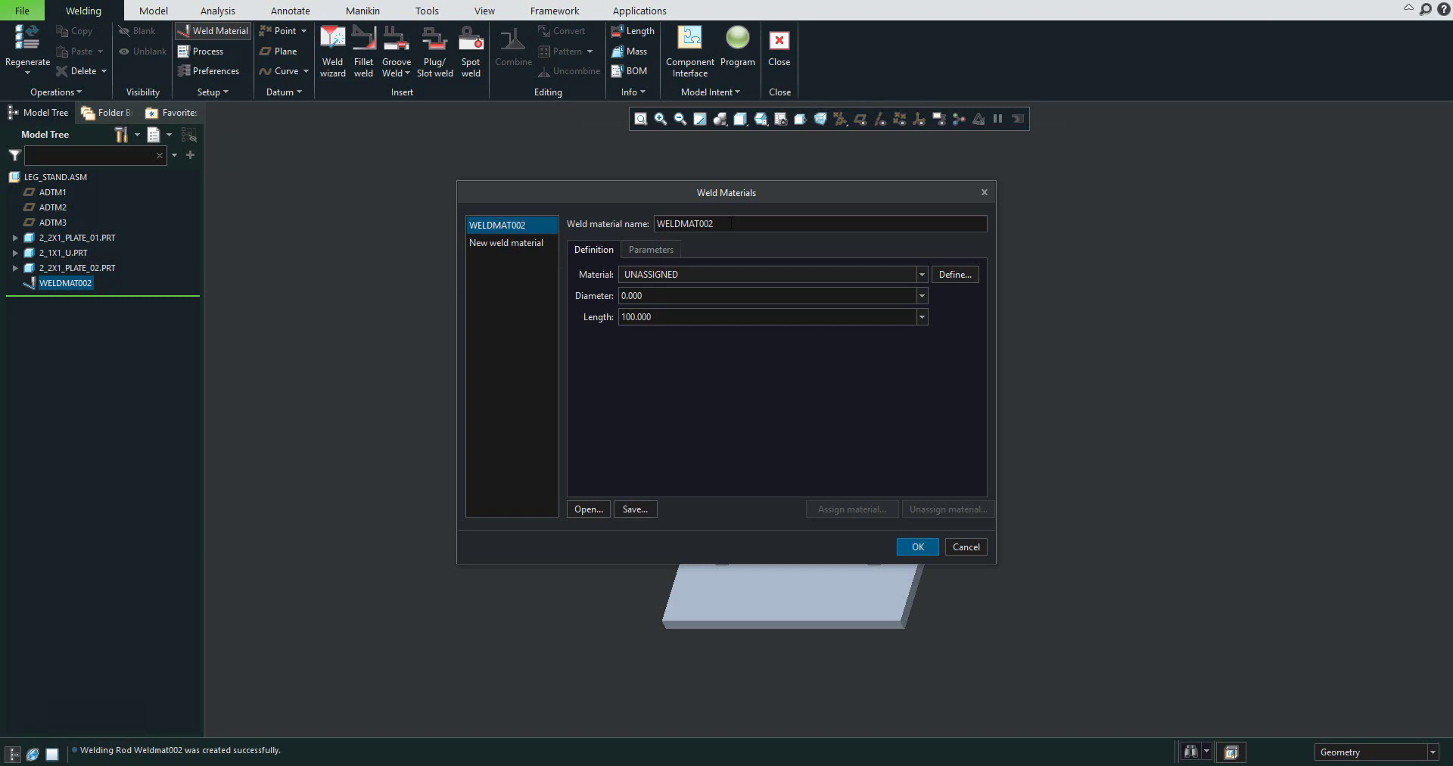
drag(732, 224, 744, 226)
text(-steel)
Define the weld material's base material as steel.mtl from the material library
click(955, 276)
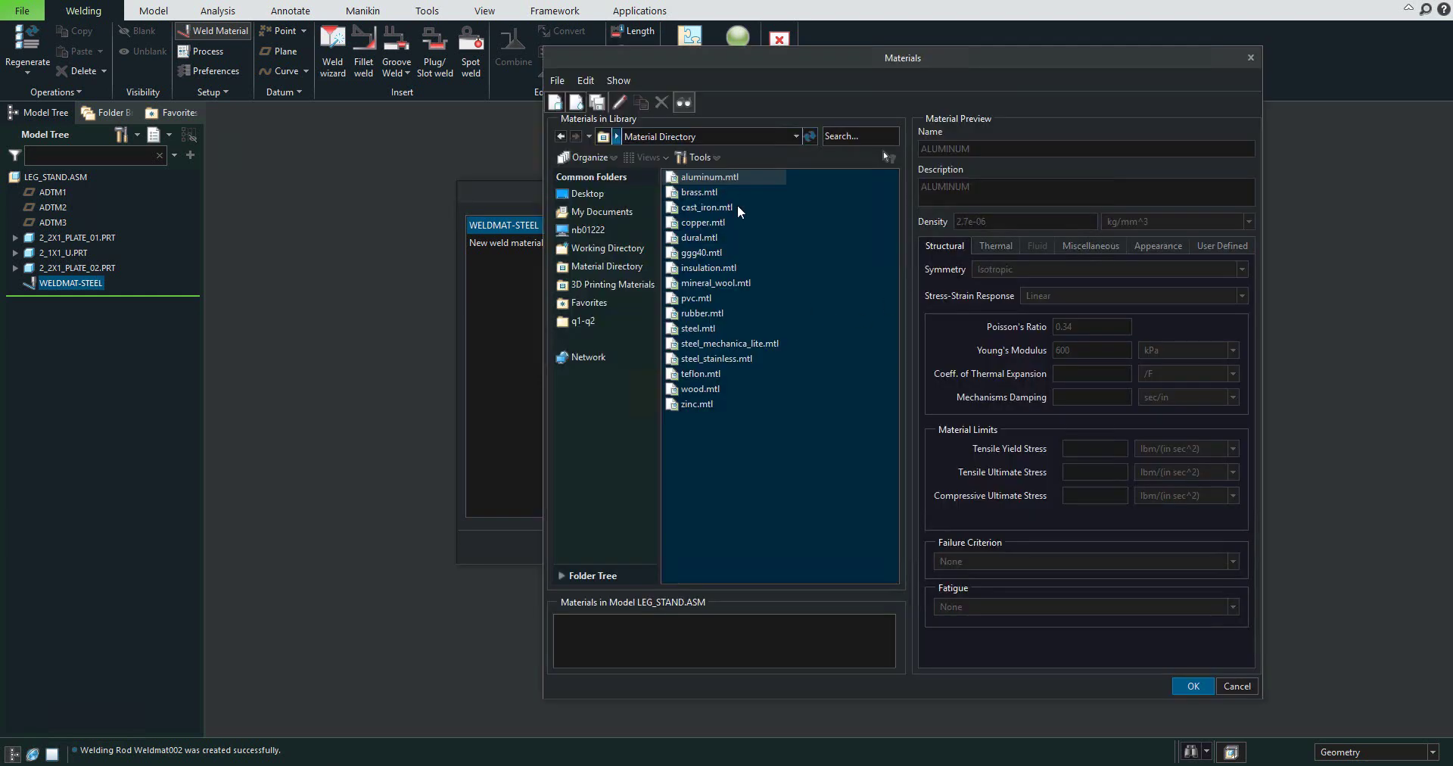
double_click(712, 330)
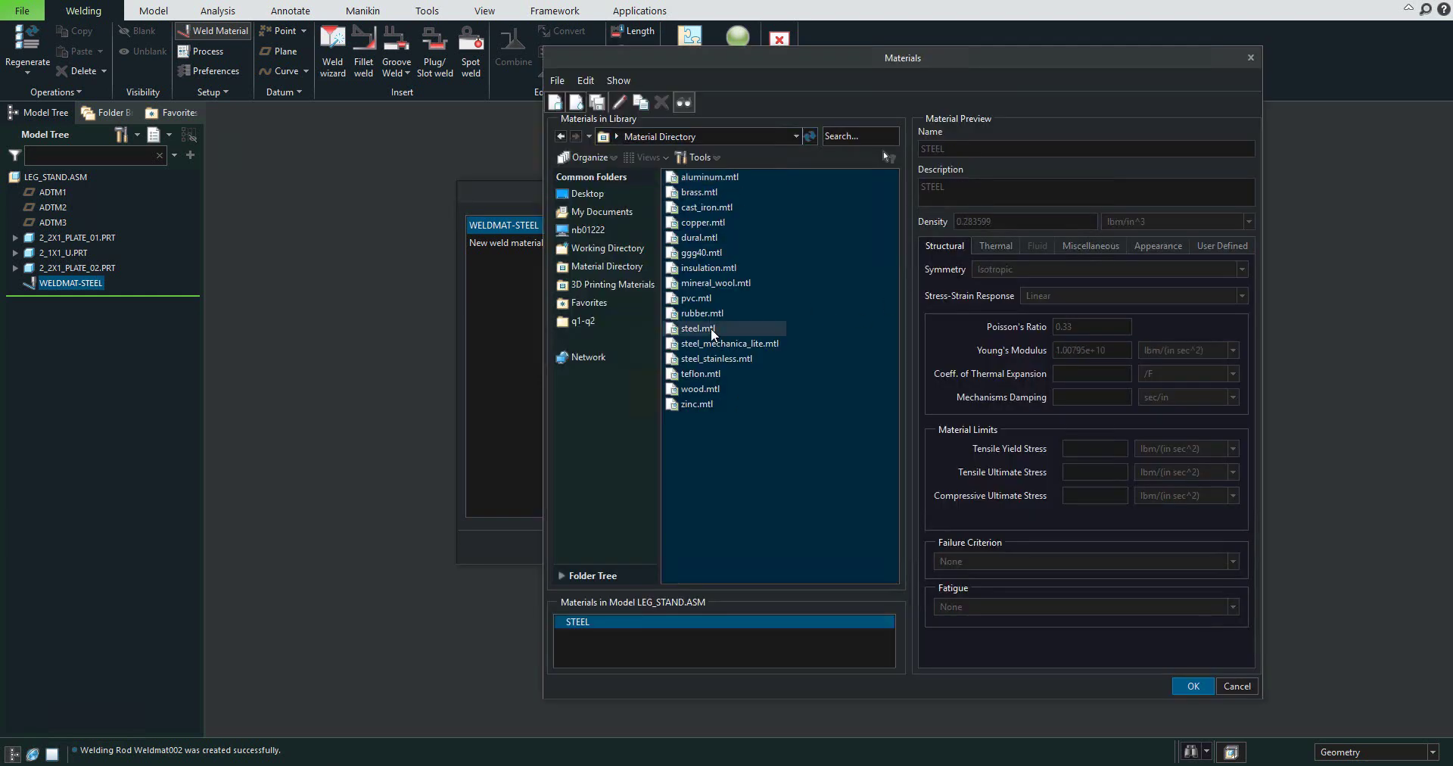
click(1192, 685)
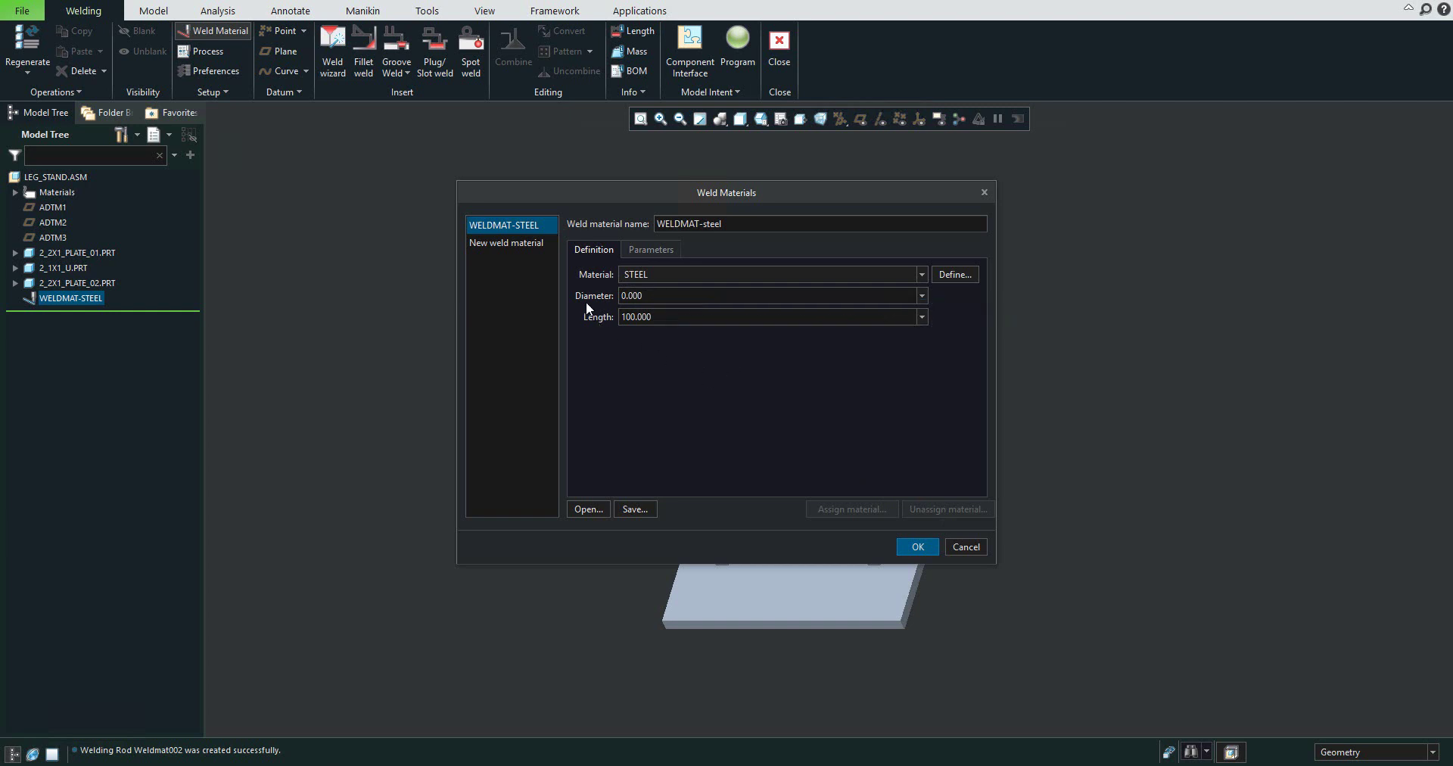
Set the weld material's diameter to 0.2 and length to 120, check its parameters, and accept the definition
double_click(632, 295)
text(0.2)
key(Tab)
text(120)
click(645, 251)
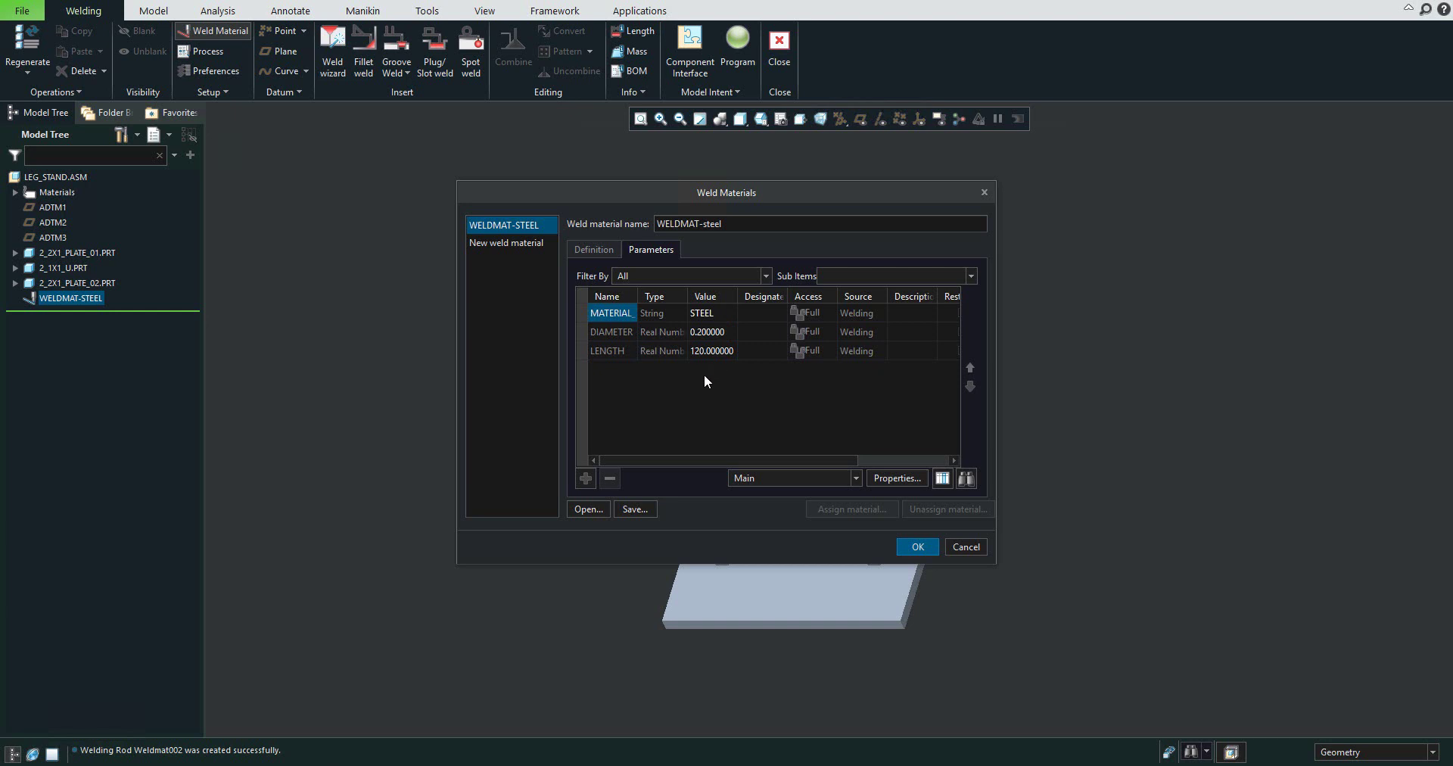
click(593, 253)
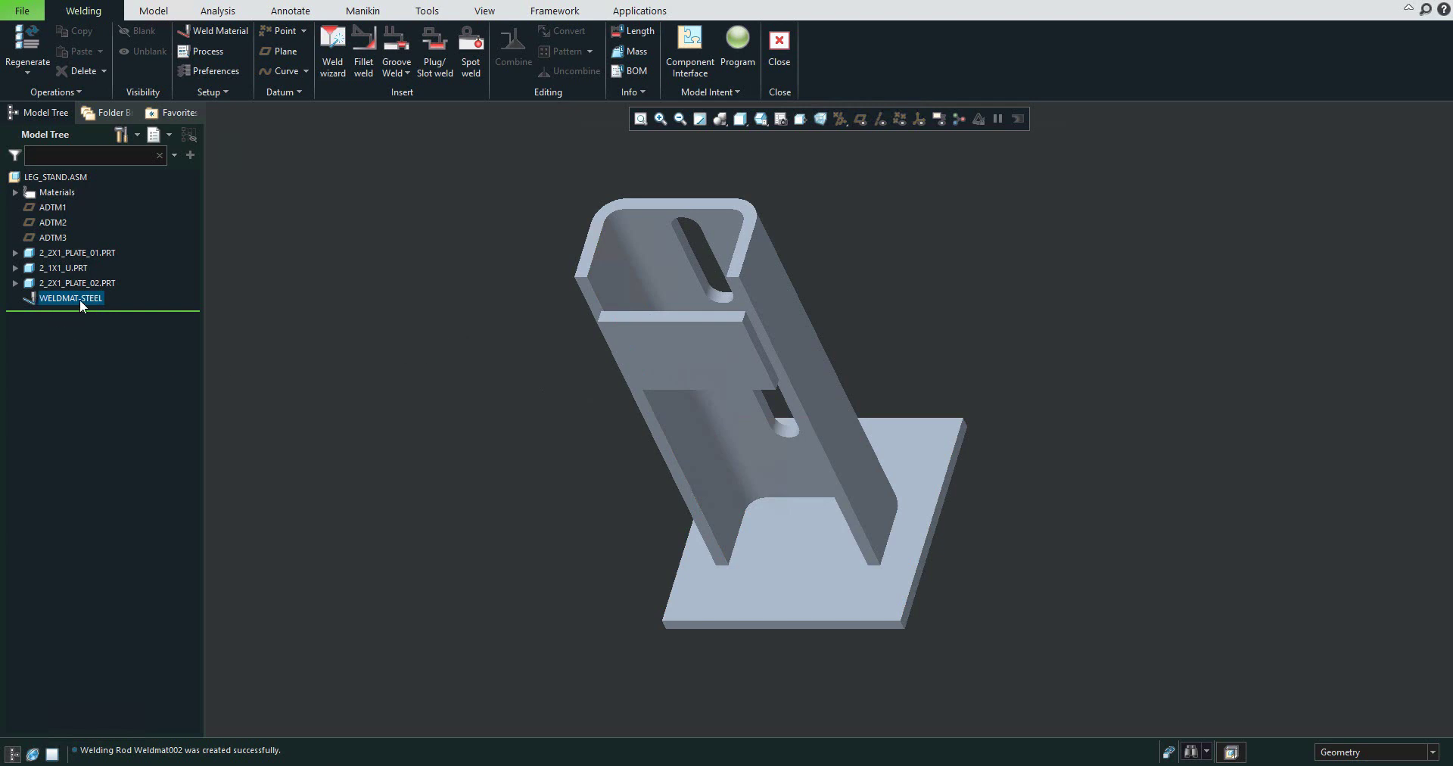
Create a new weld process named PROCESS-001
click(206, 53)
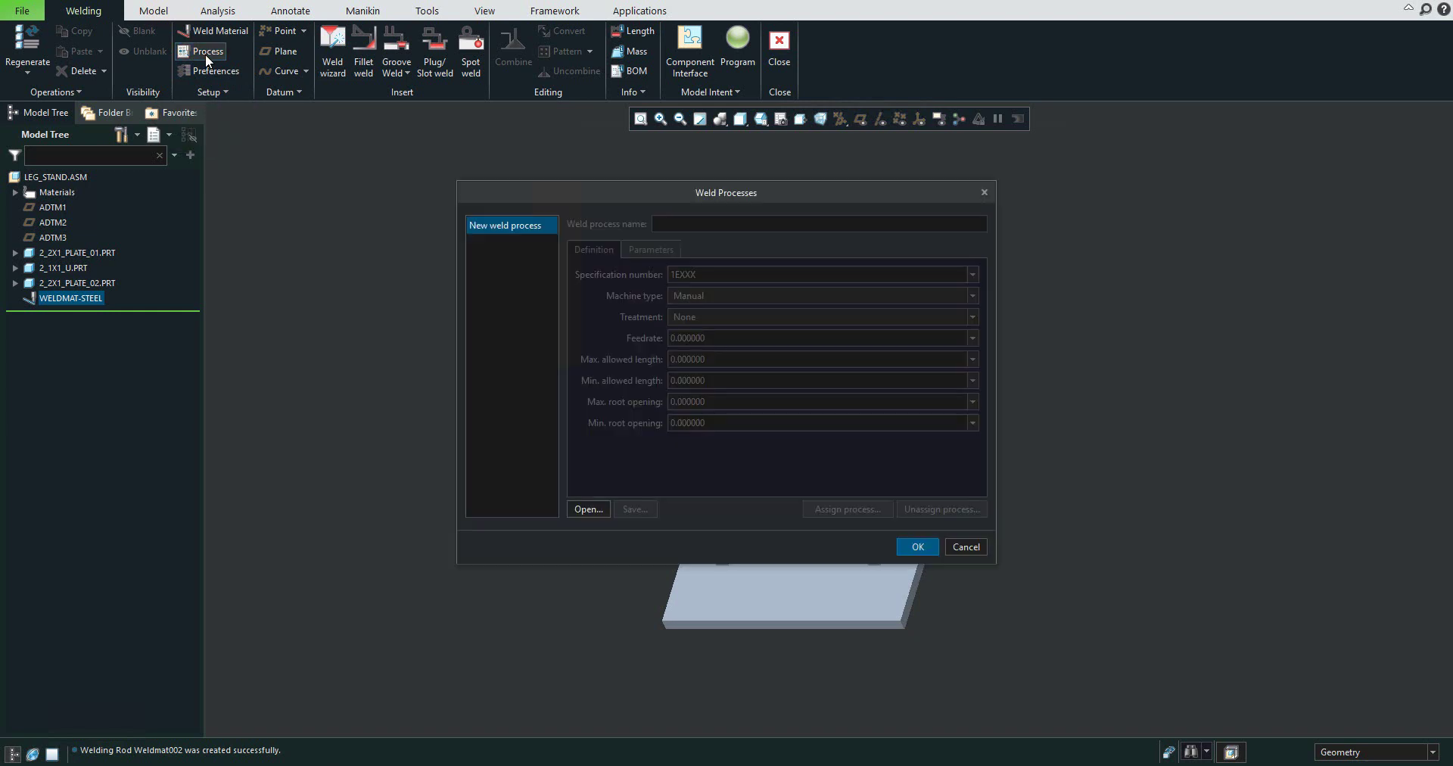
click(492, 226)
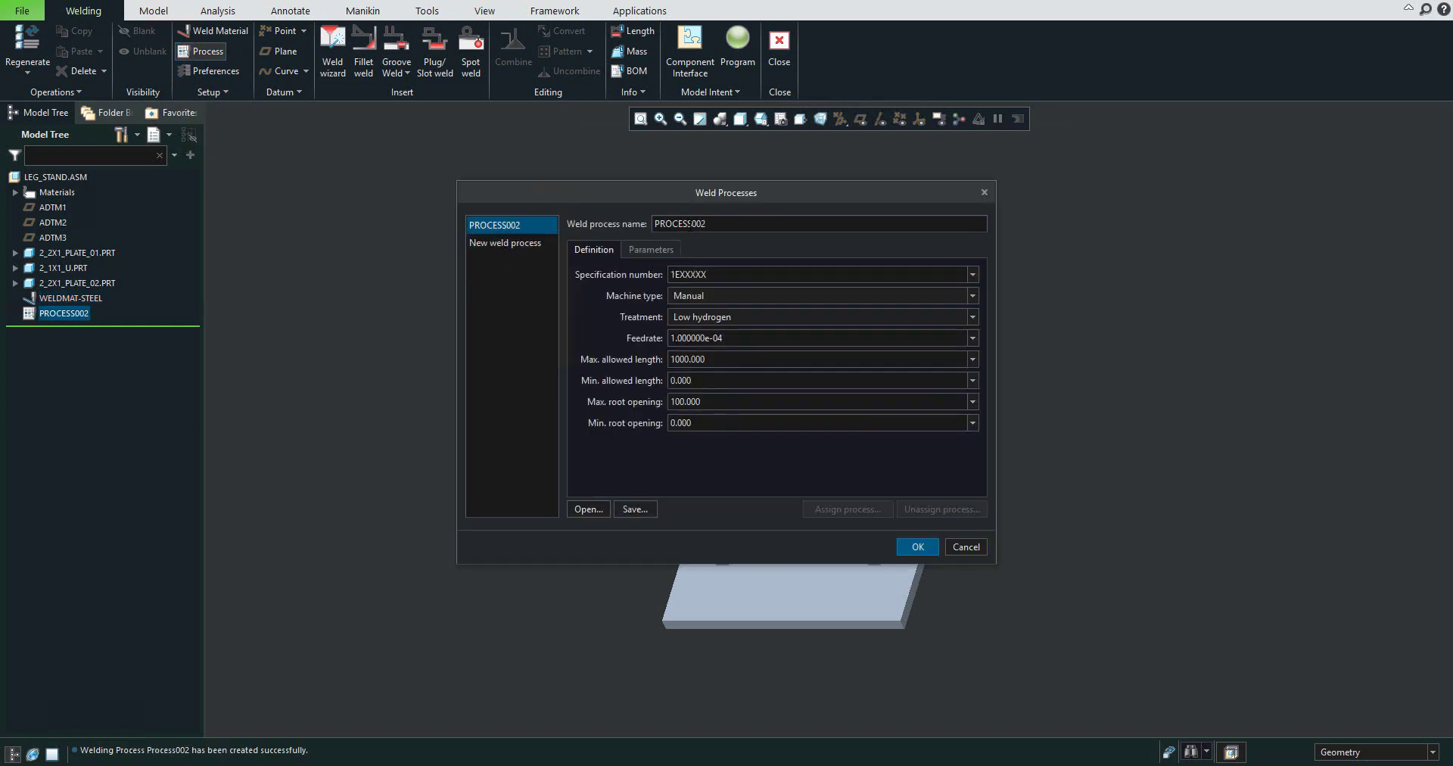
drag(684, 223, 787, 223)
key(End)
key(shift+Left)
key(shift+Left)
key(shift+Left)
text(-001)
triple_click(704, 224)
Set the weld process's specification number to K234 and treatment to Pre-heating, keep the Manual machine type, and accept it
double_click(717, 276)
text(K234)
click(971, 296)
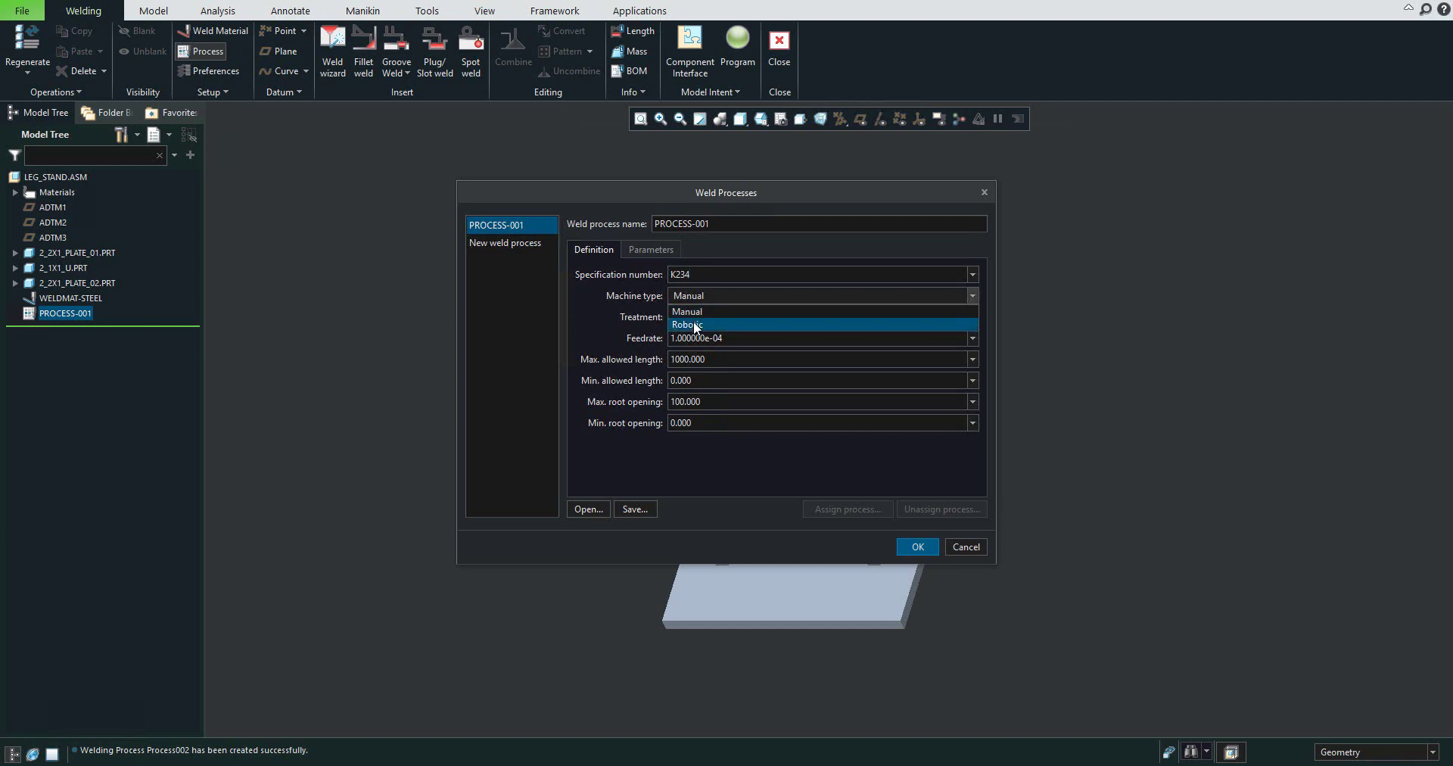
click(652, 316)
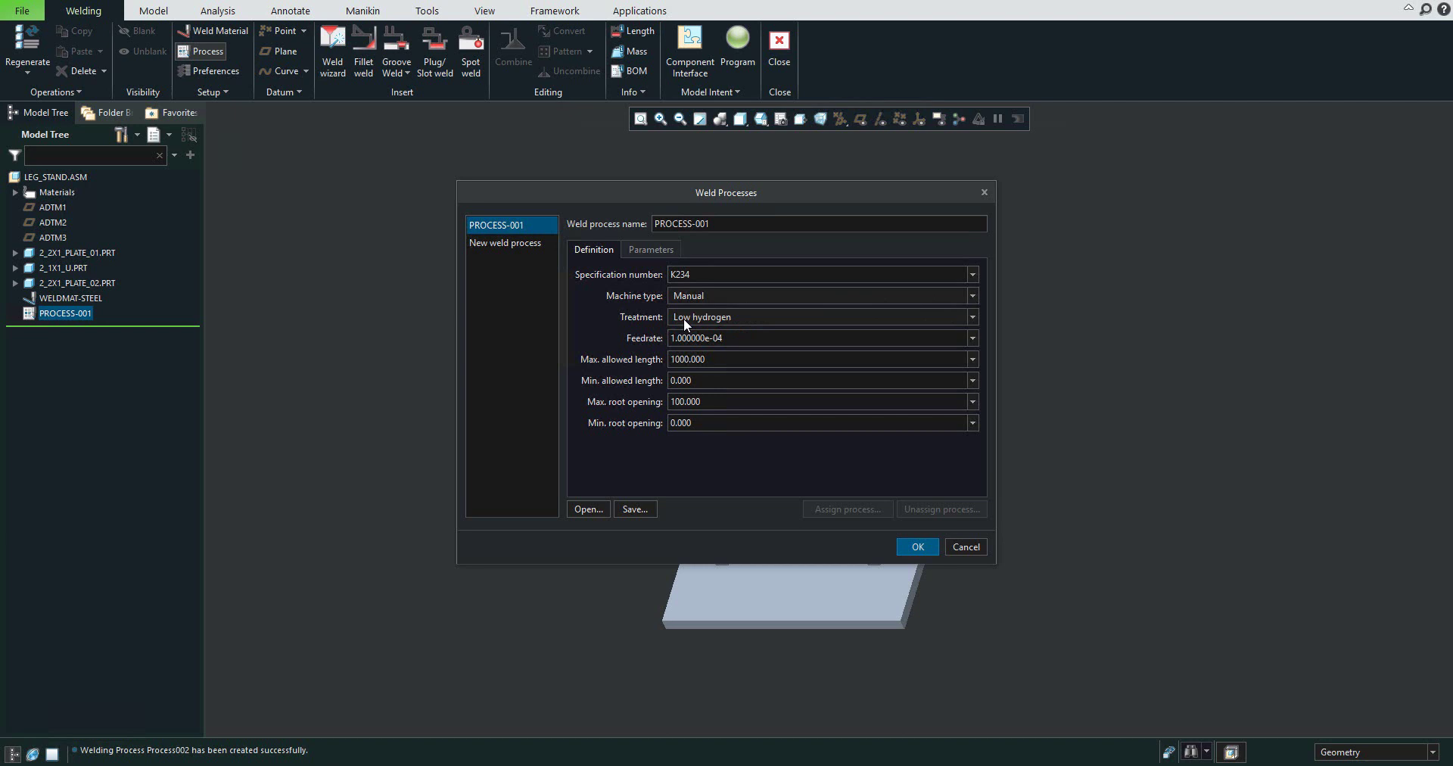
click(969, 317)
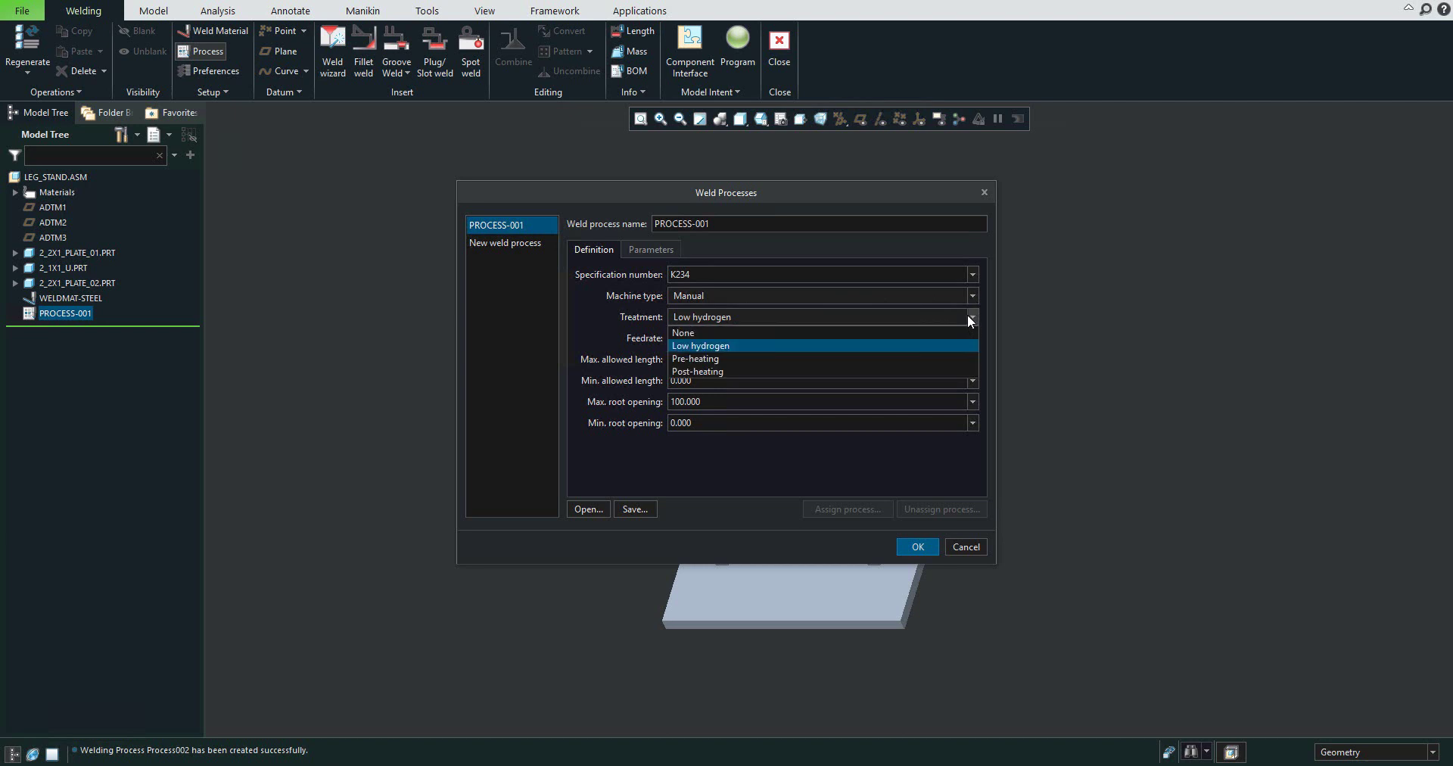
click(715, 362)
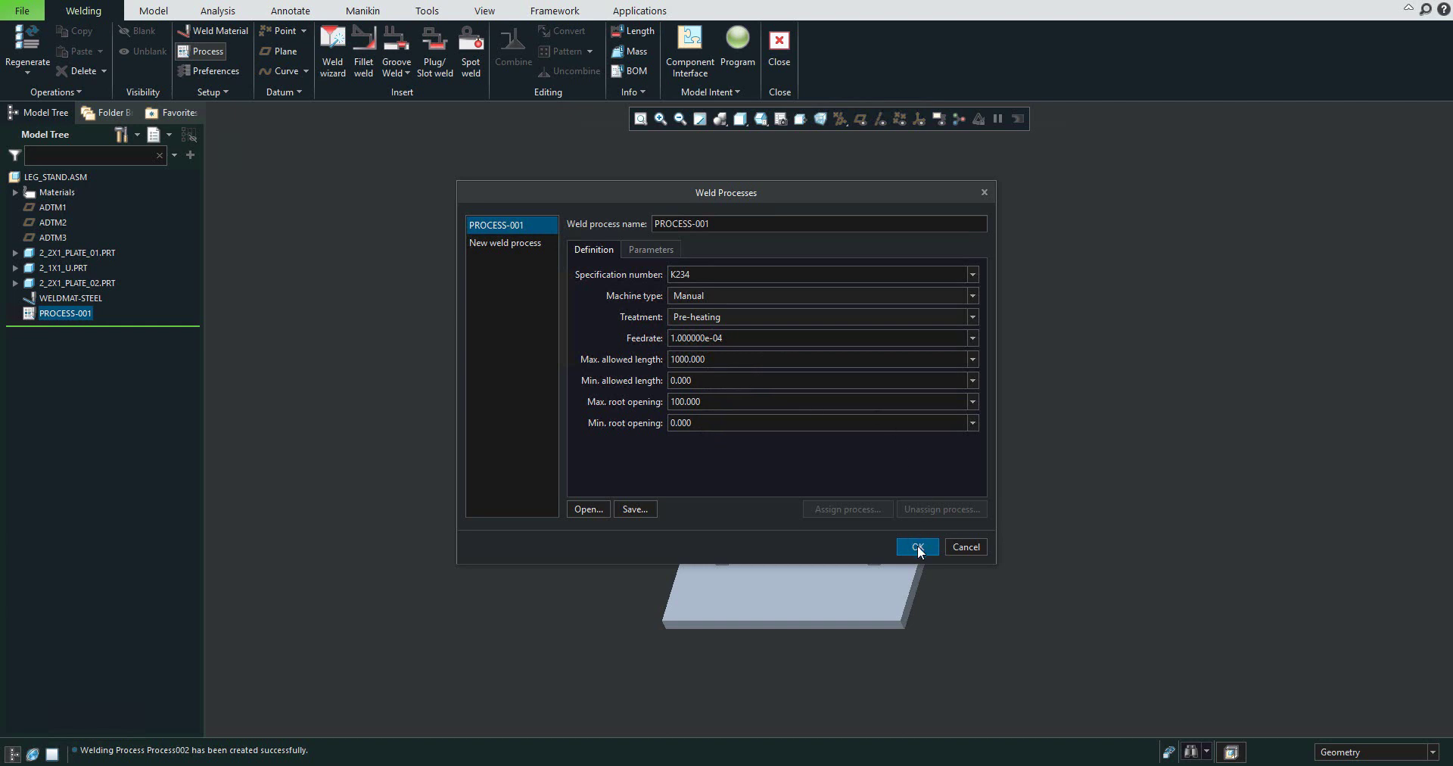
click(652, 249)
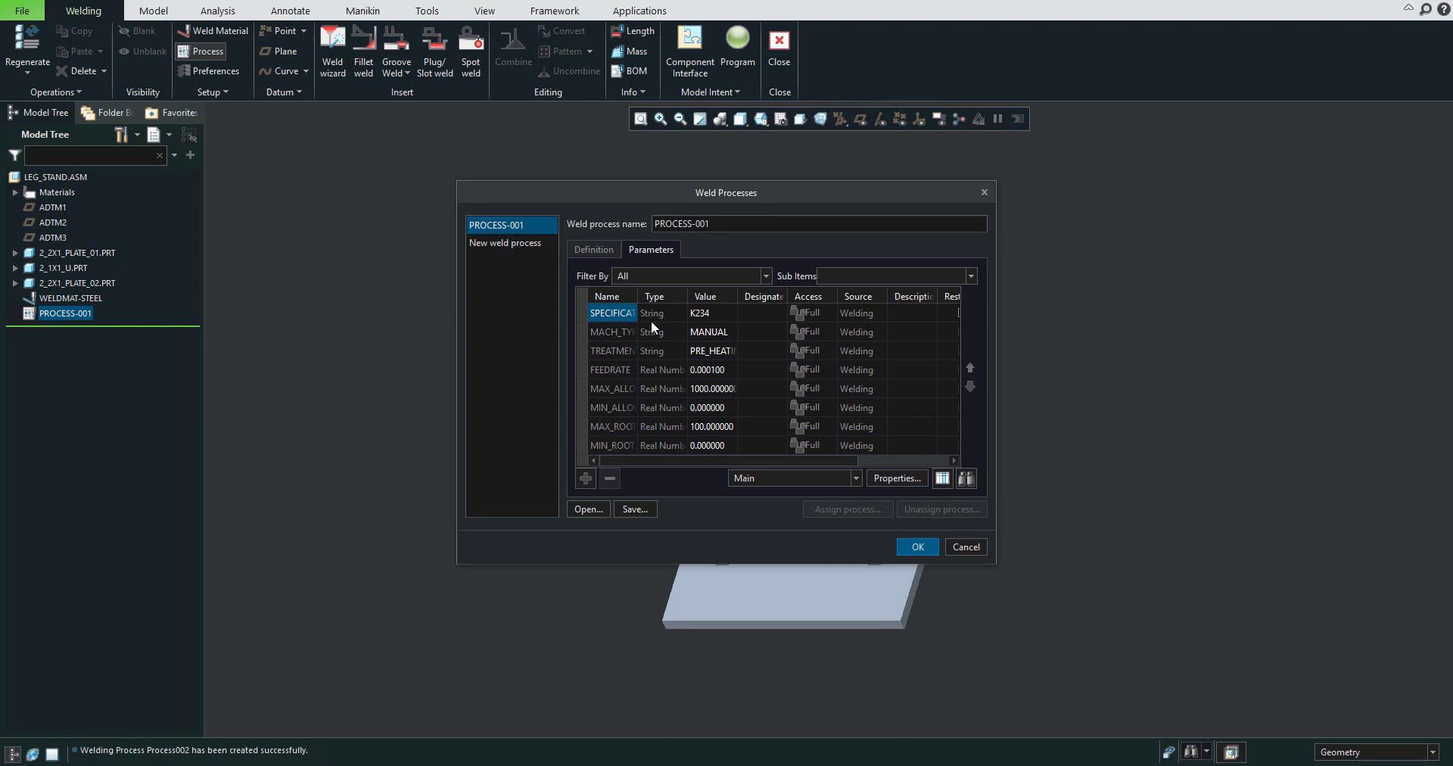
click(601, 248)
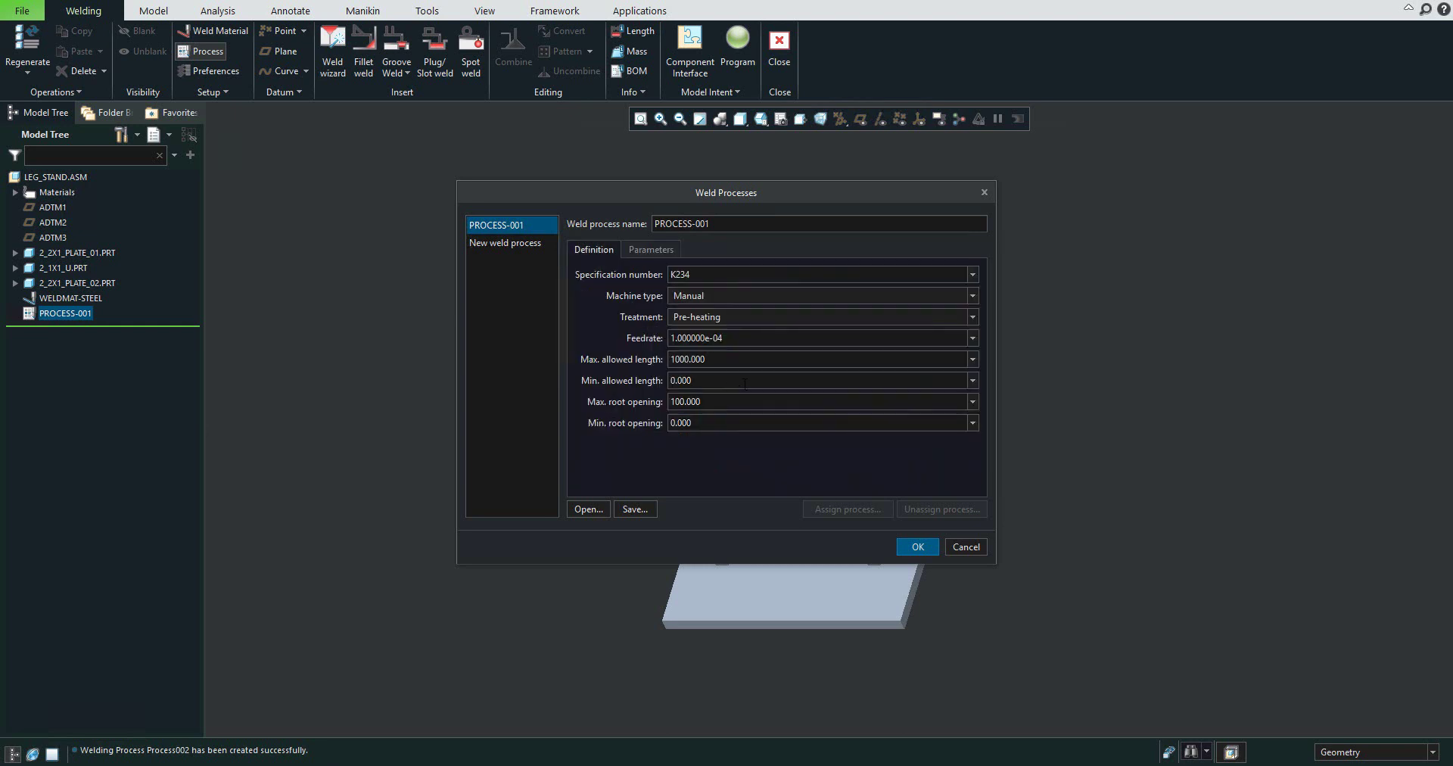
click(918, 546)
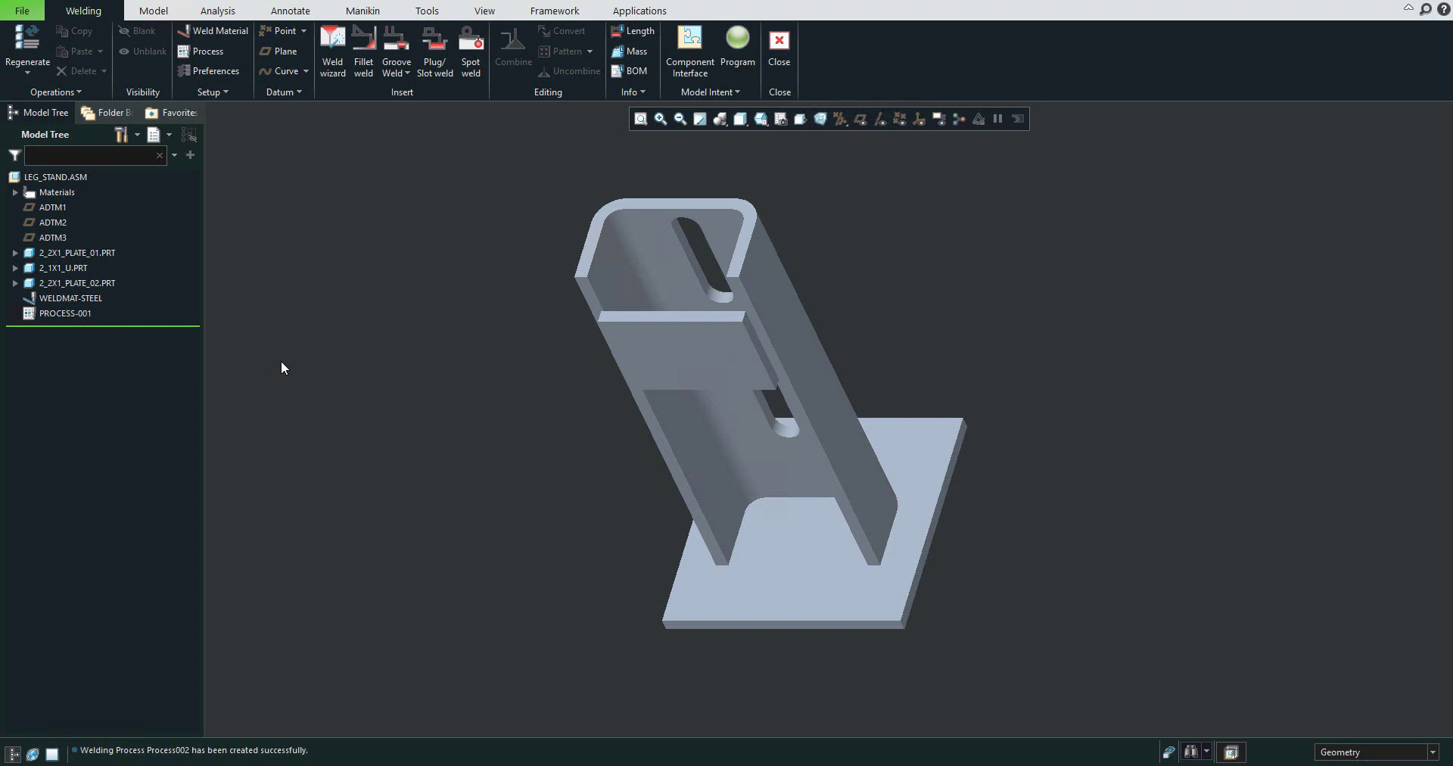
Review the weld preferences: the standard, the fillet weld's intermittent settings and options, and the groove weld's shape
click(218, 74)
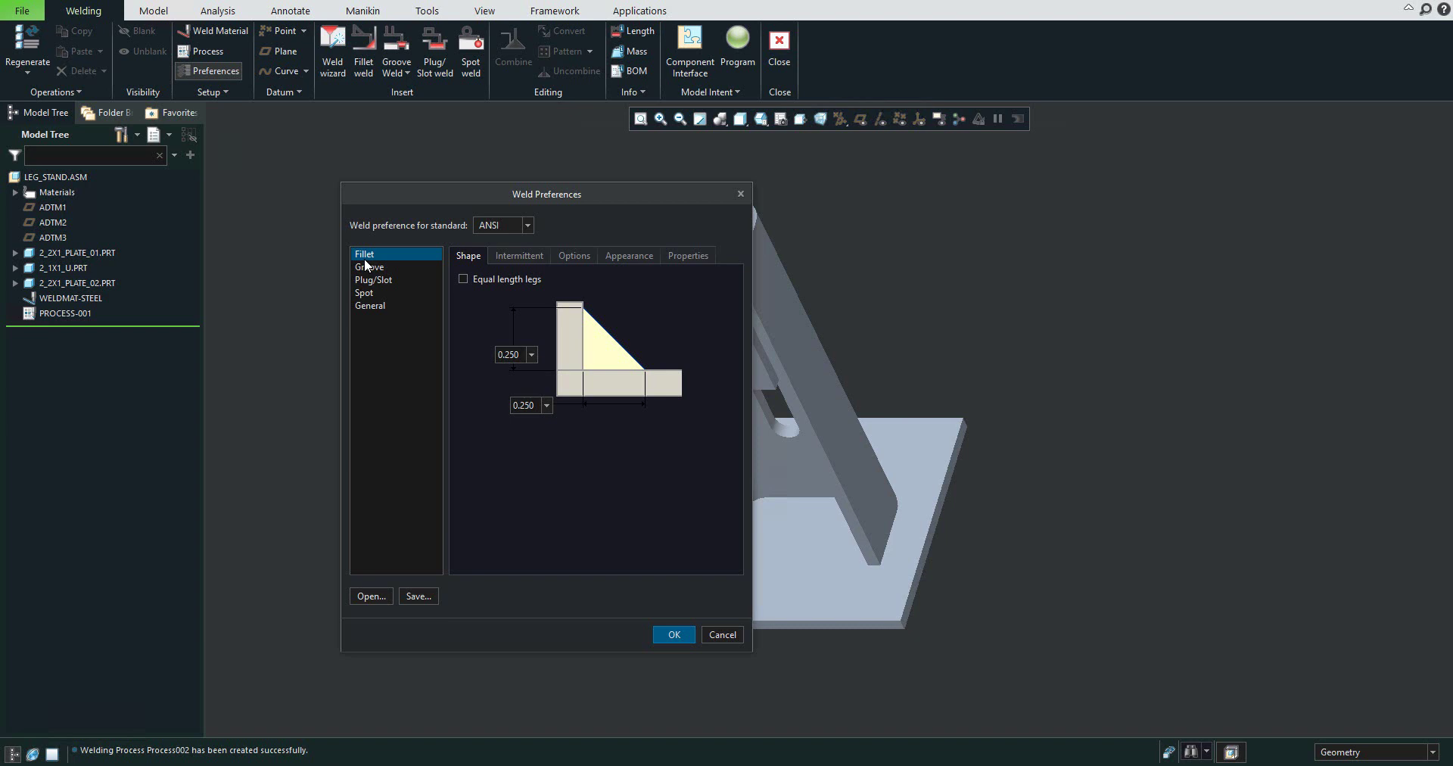
click(528, 225)
click(509, 257)
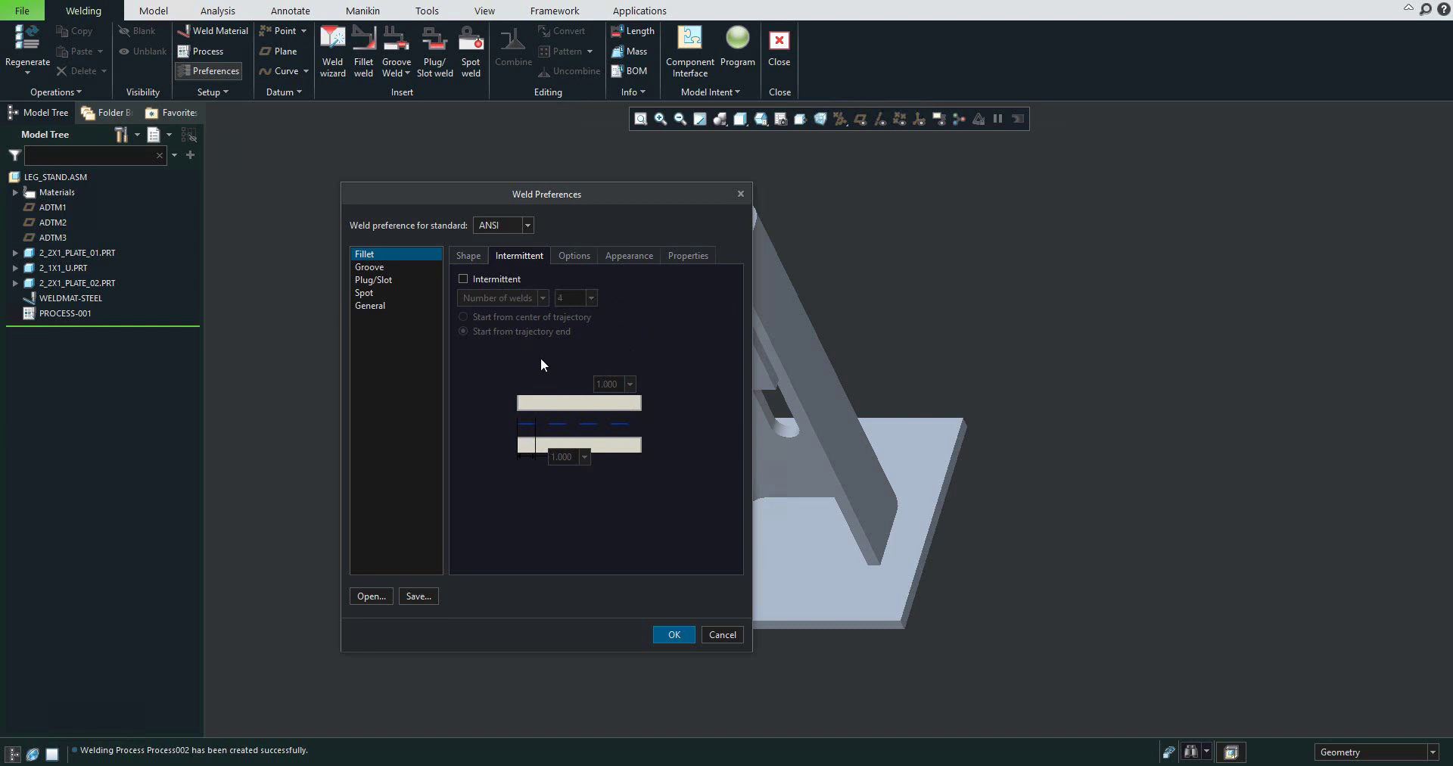
click(574, 255)
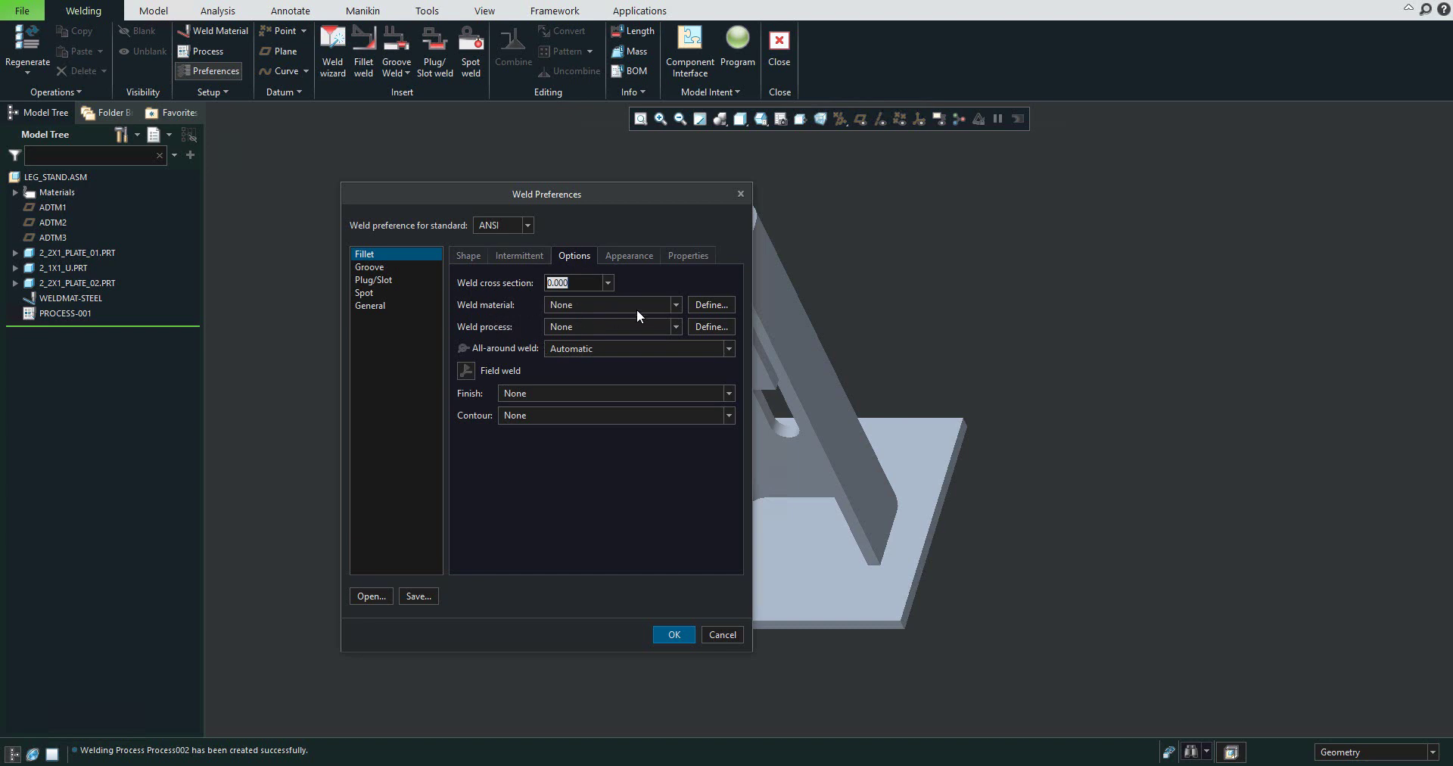
click(675, 304)
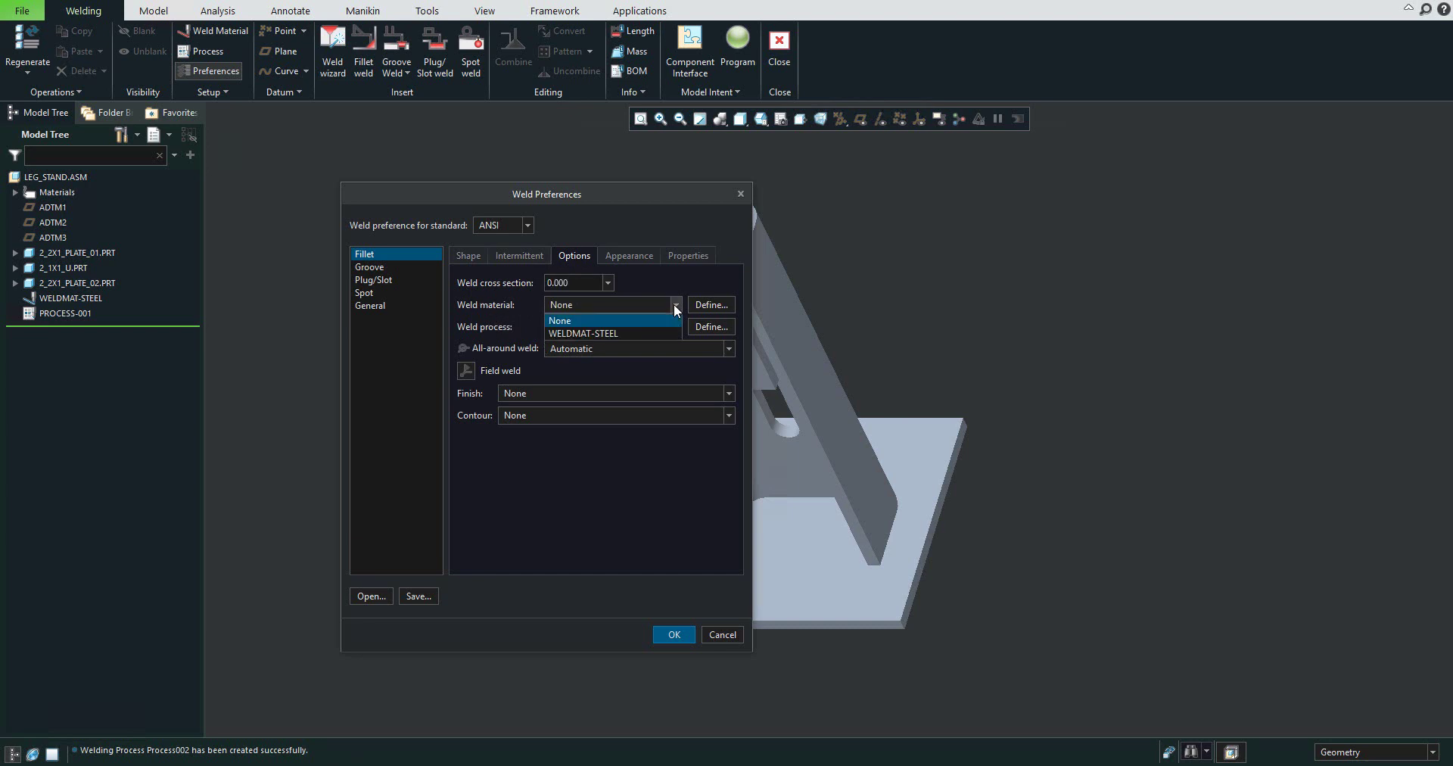
click(587, 319)
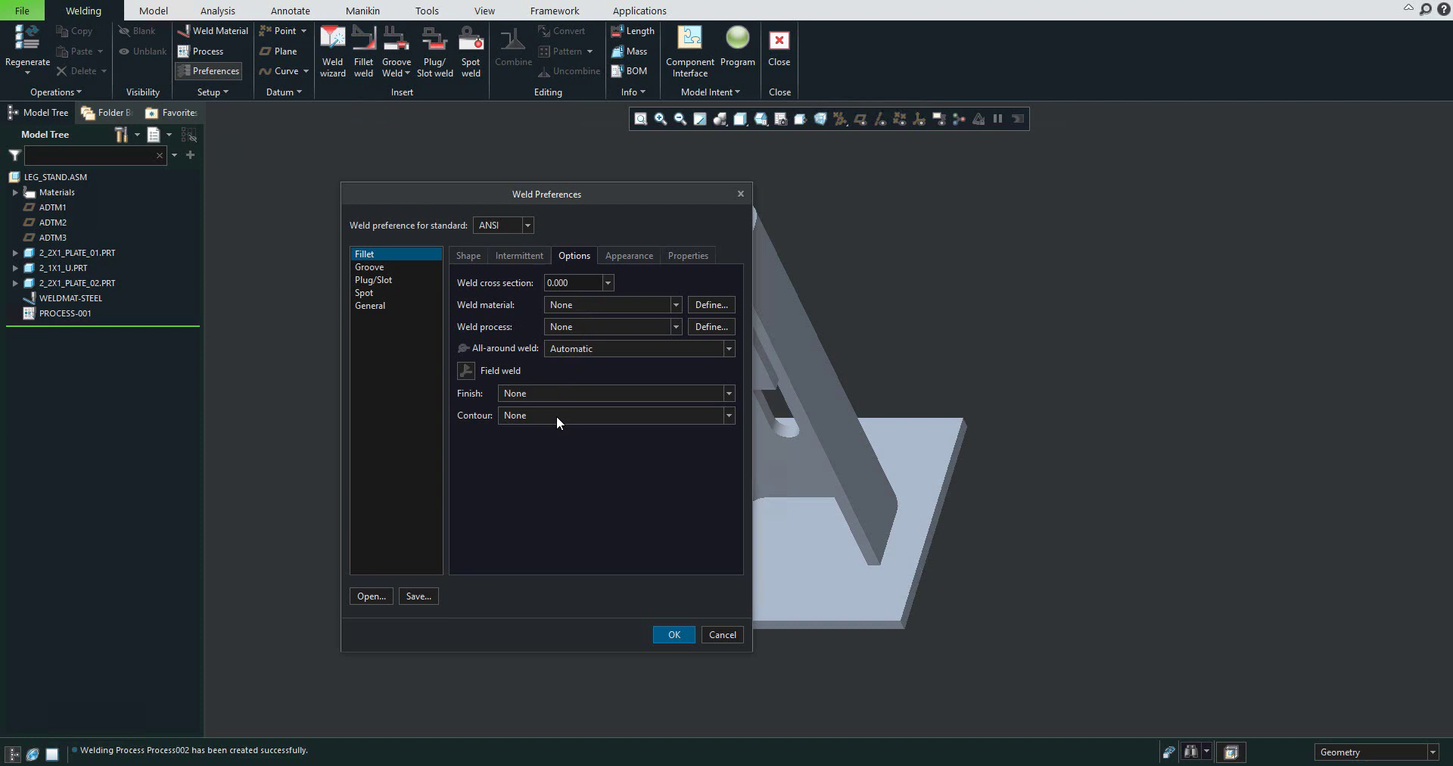
click(369, 269)
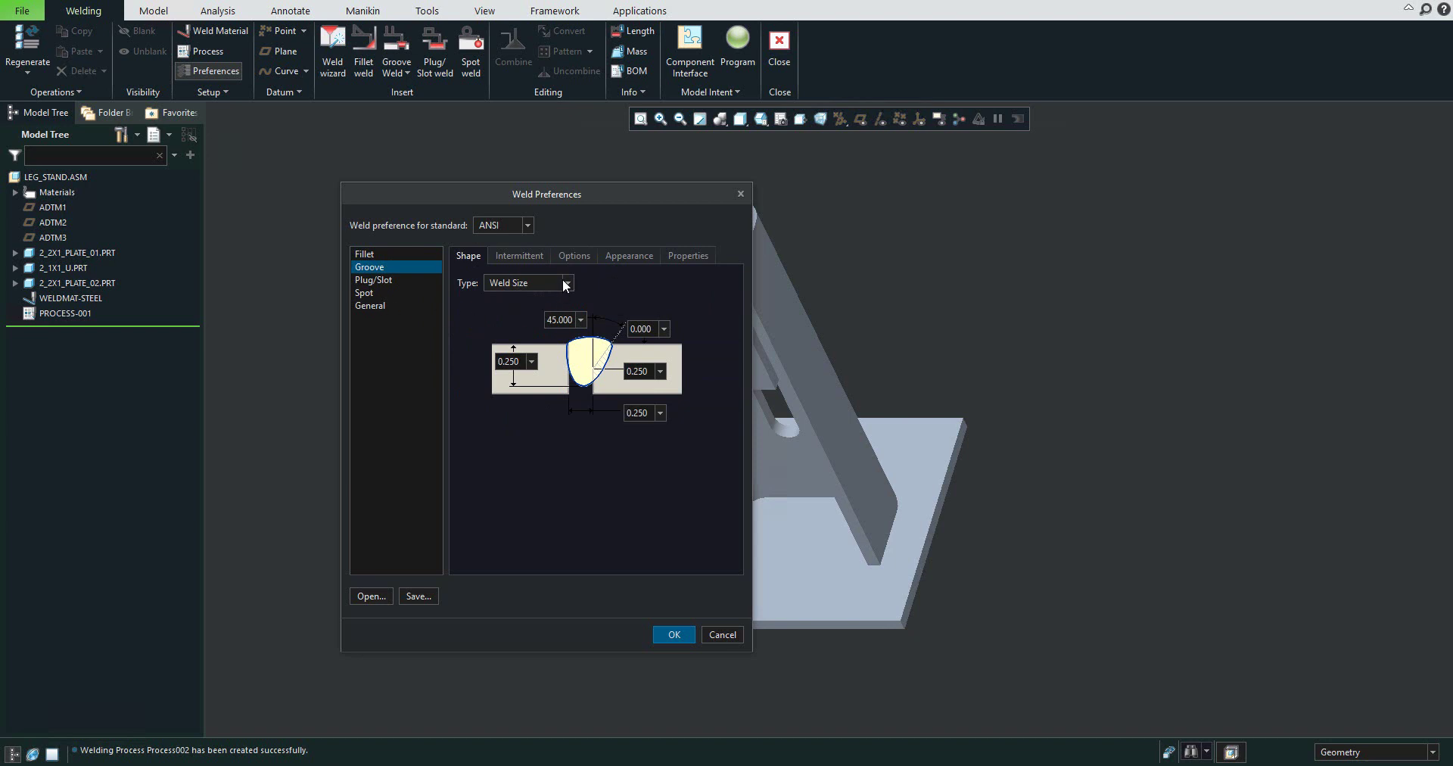
click(673, 635)
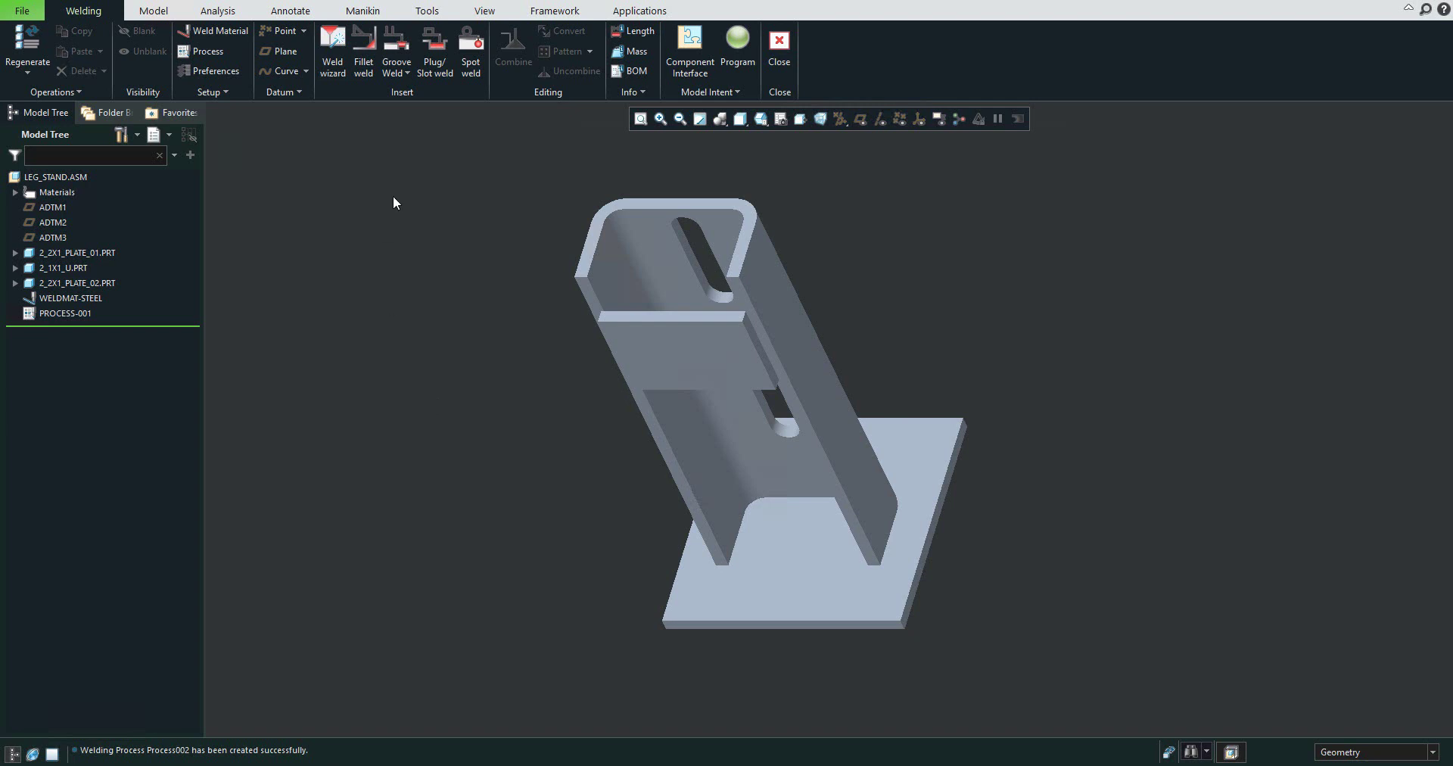
Start a fillet weld between the small upper plate's narrow side face and the adjacent edge face of the U-channel's flange
click(370, 47)
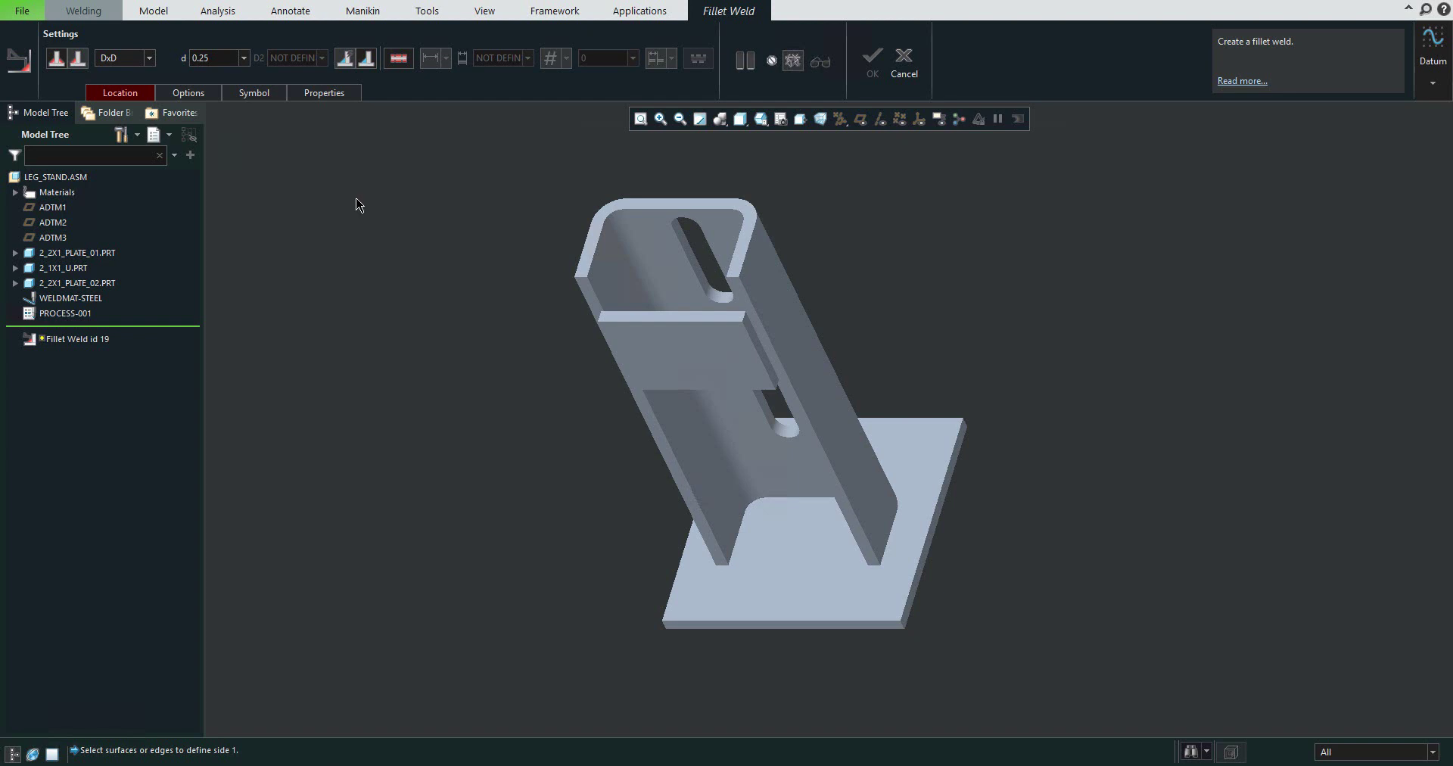
click(115, 89)
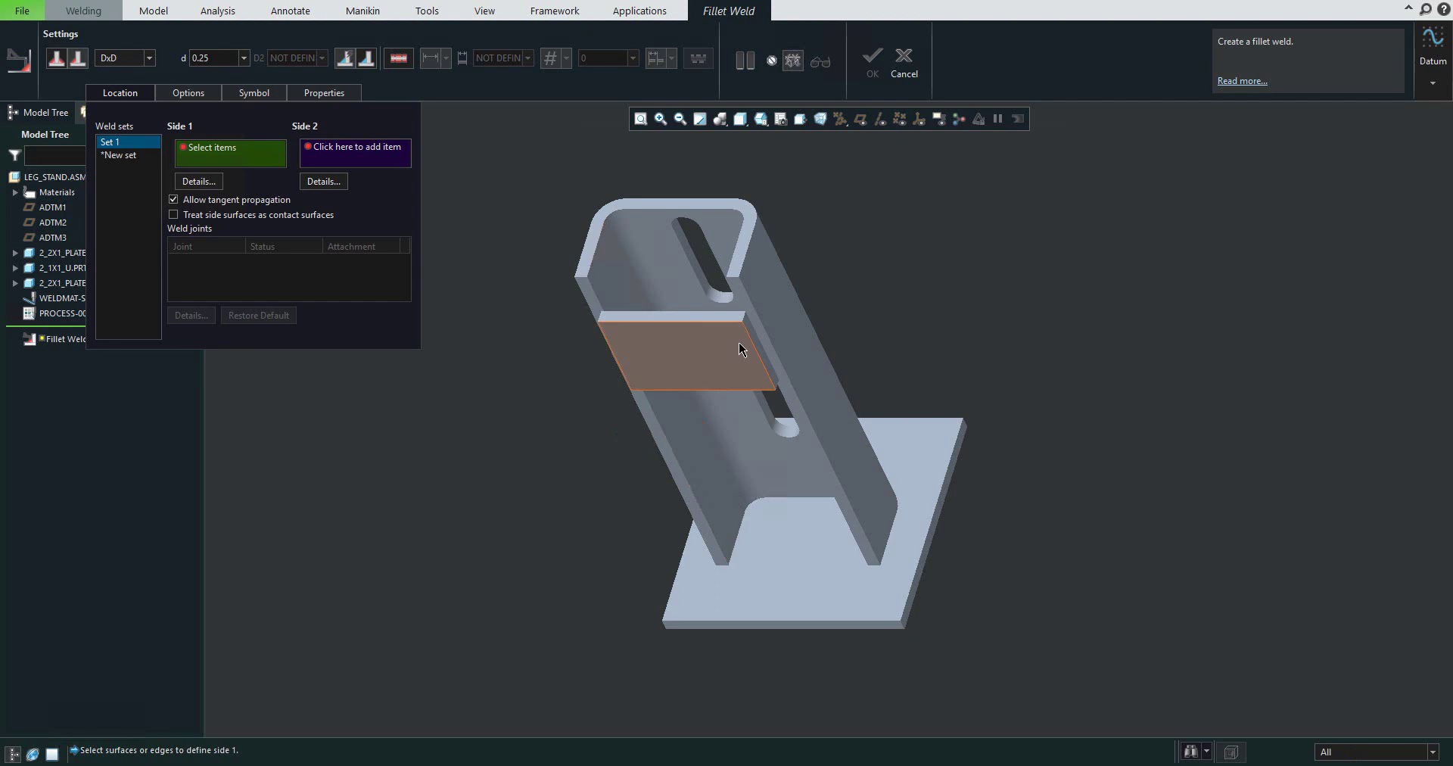
scroll(743, 379, down, 5)
click(790, 378)
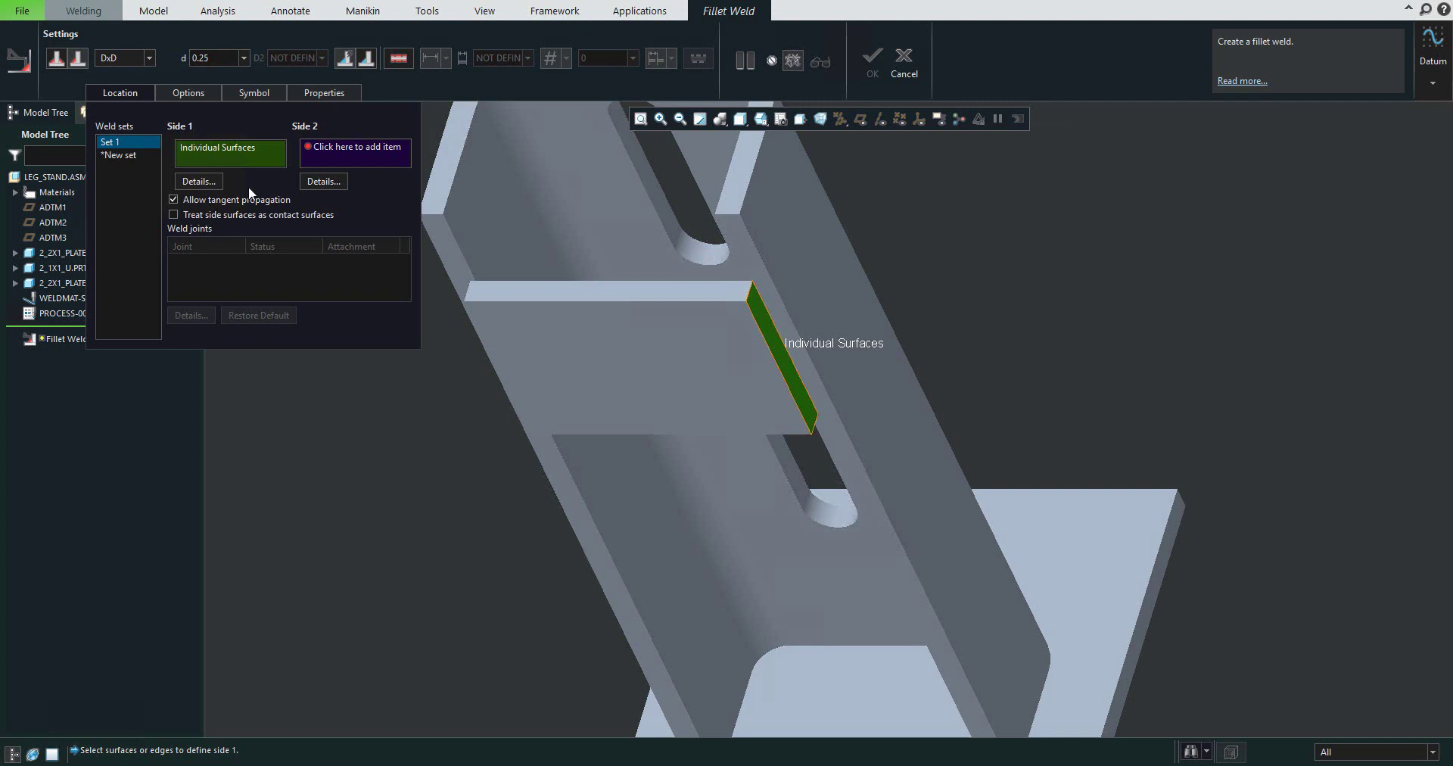
click(330, 146)
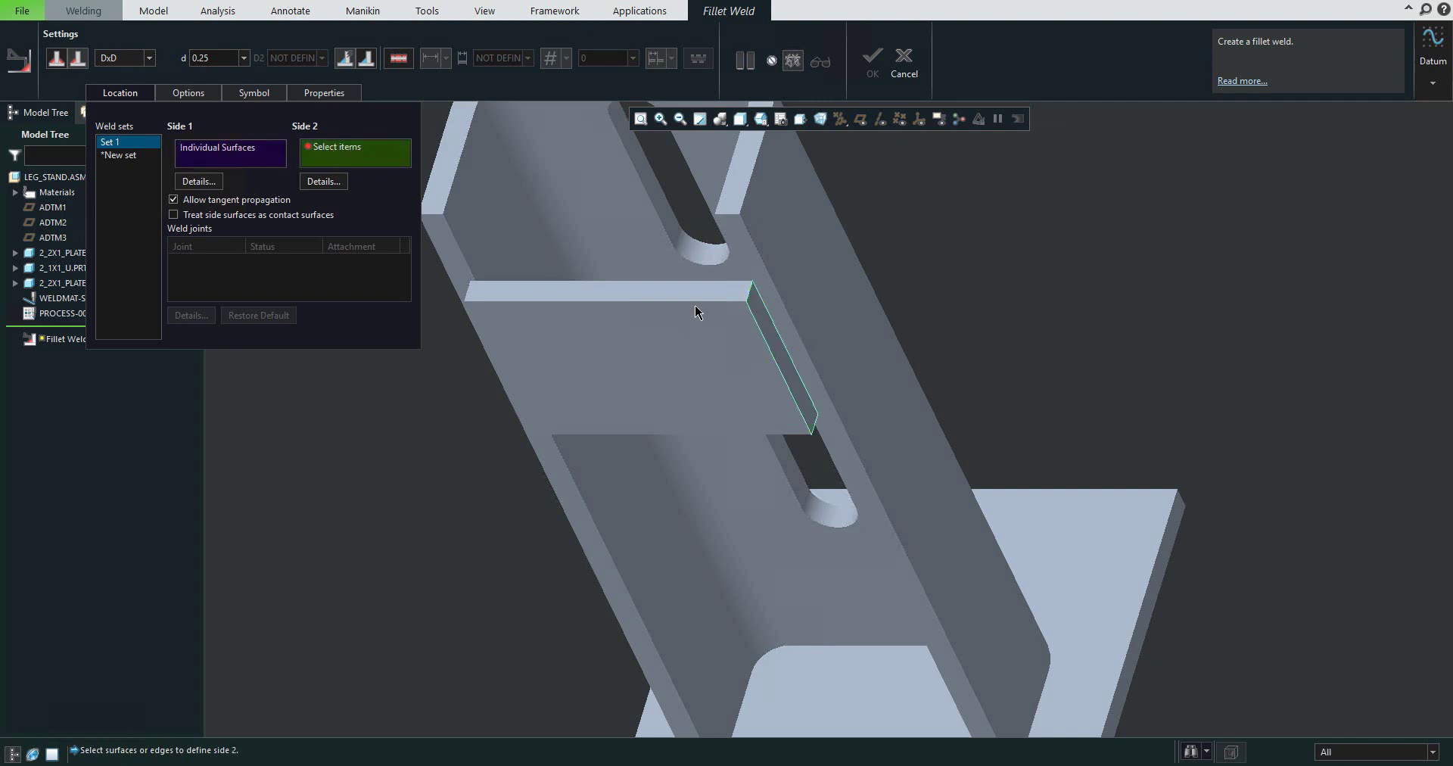
click(751, 268)
Set the fillet weld's leg size to 0.15 and inspect the previewed joint from the side
click(220, 52)
text(0.15)
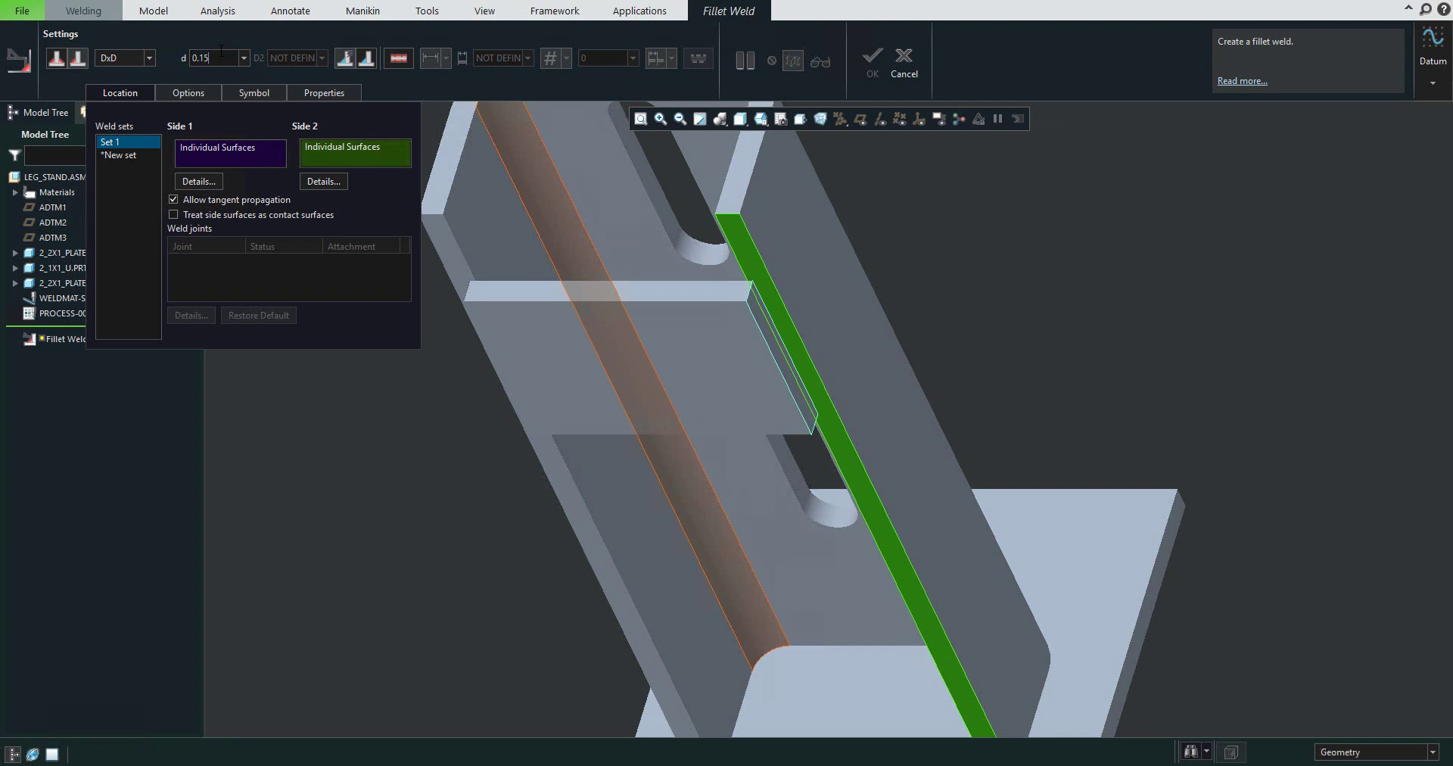
key(Return)
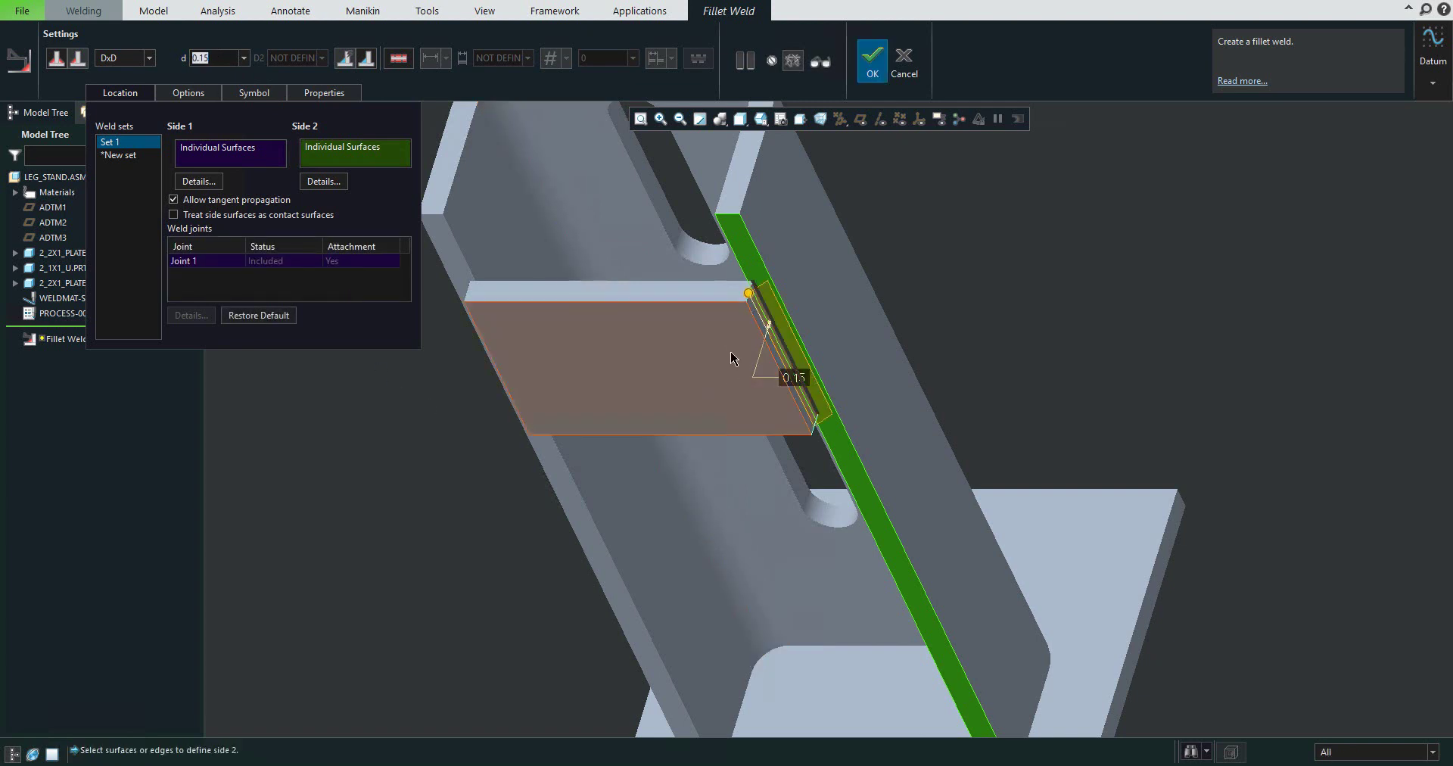
mouse_move(942, 401)
middle_down()
mouse_move(788, 218)
mouse_move(760, 148)
mouse_move(734, 140)
mouse_move(704, 380)
mouse_move(764, 336)
mouse_move(681, 243)
mouse_move(714, 156)
mouse_move(739, 152)
middle_up()
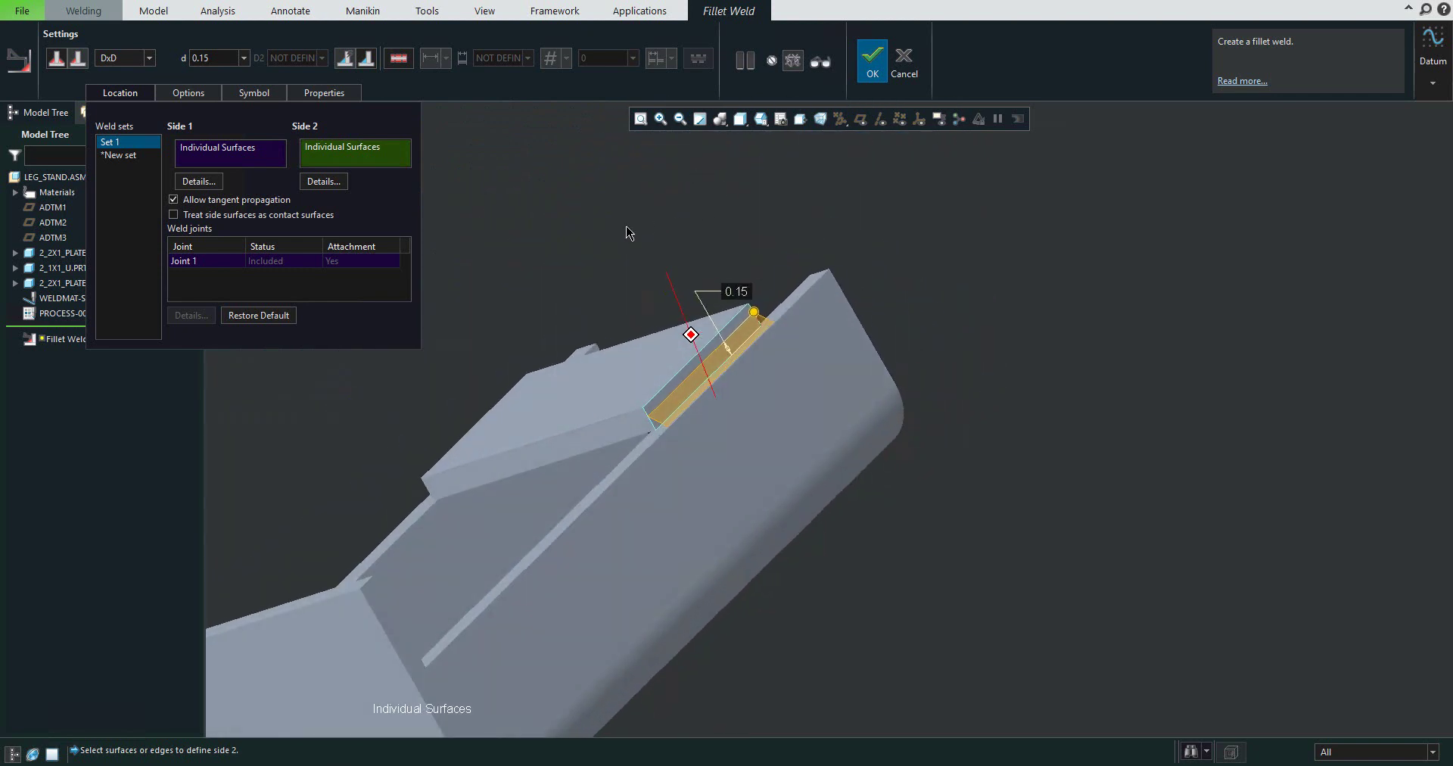
Make the fillet weld's geometry solid and assign WELDMAT-STEEL as its weld material
click(193, 93)
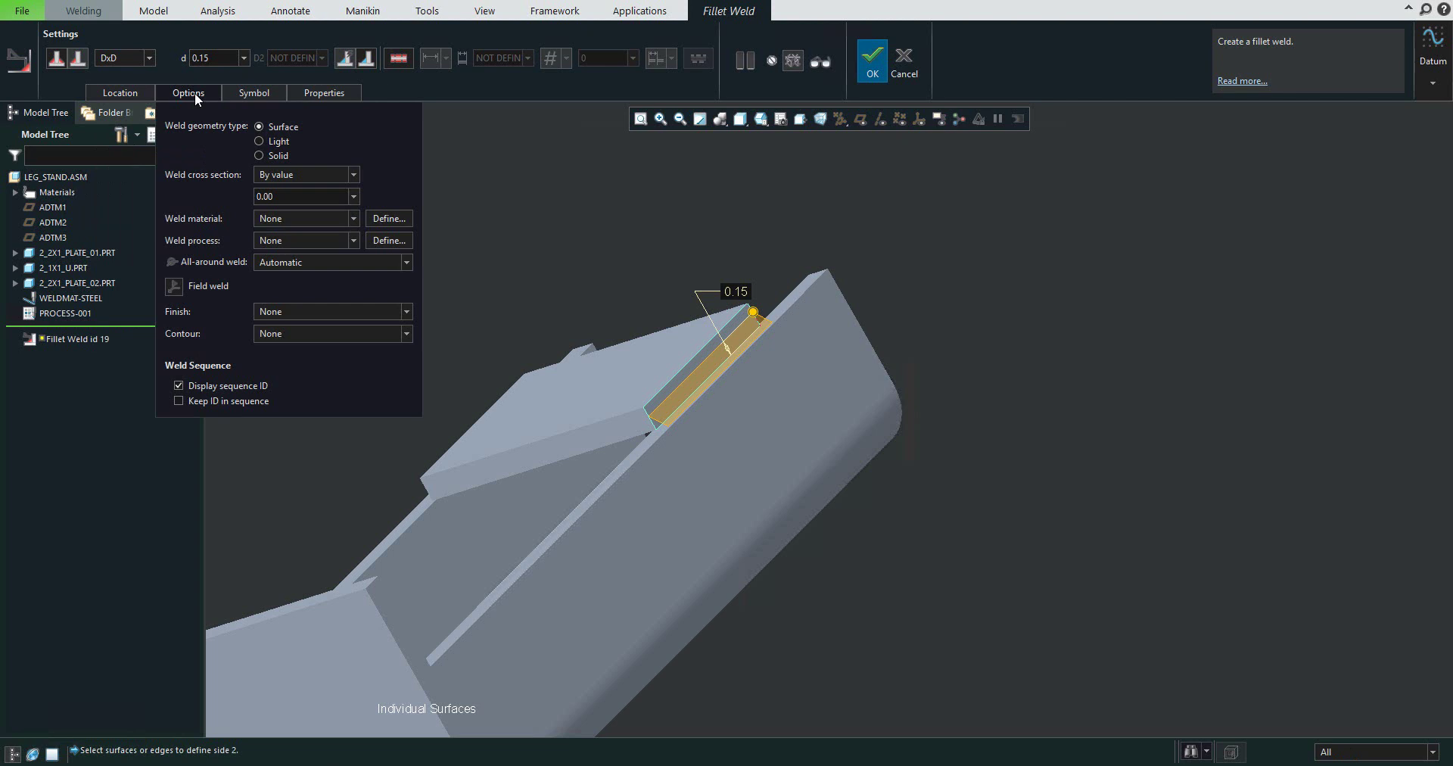
click(260, 156)
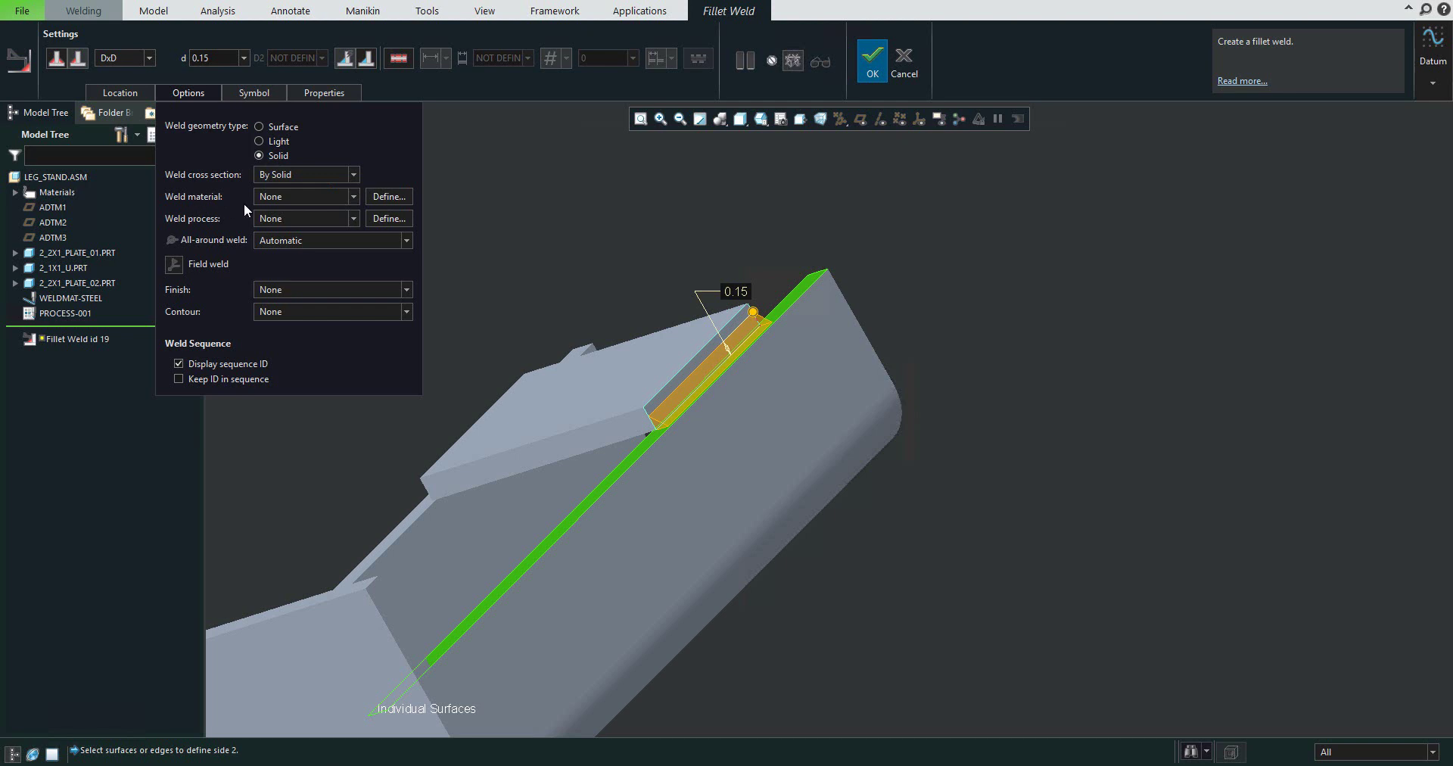
click(354, 197)
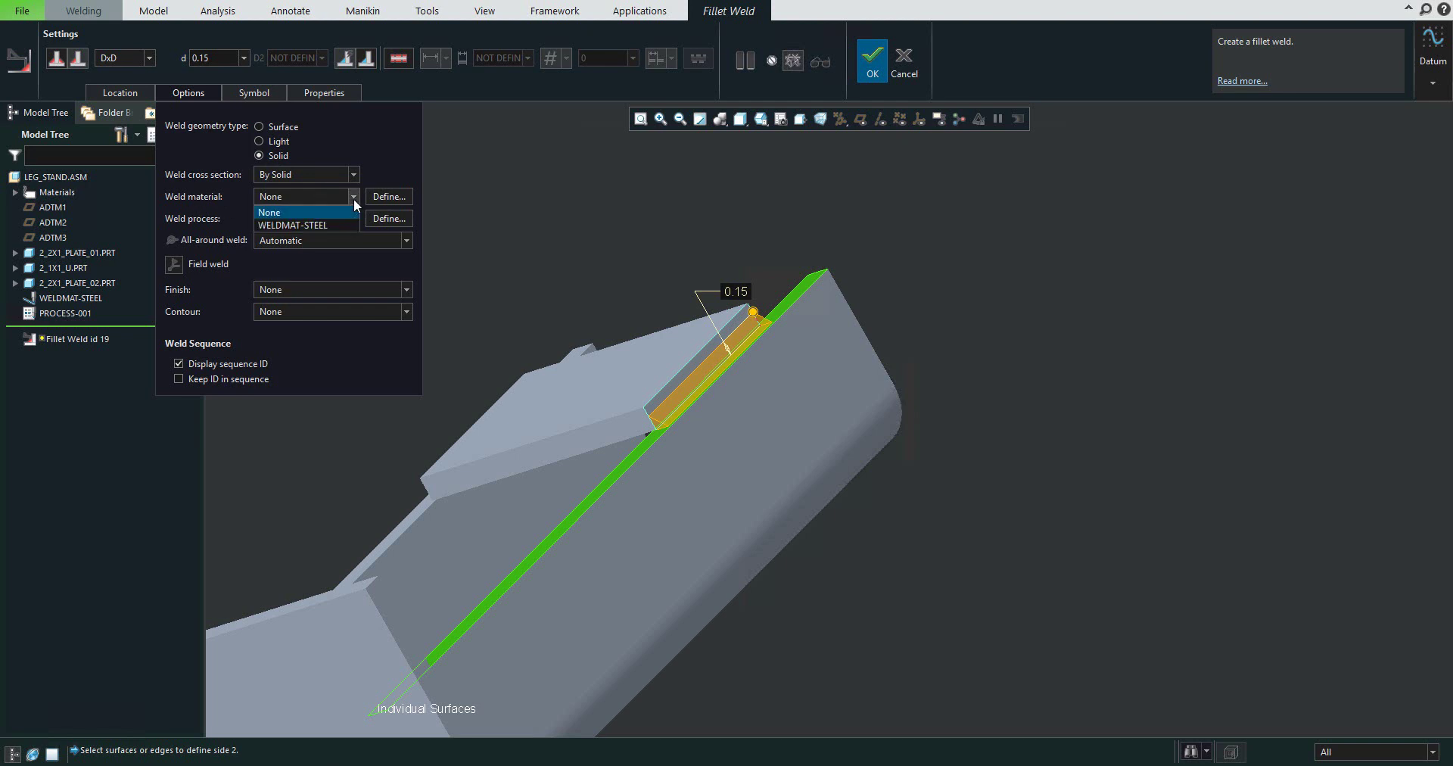
click(271, 223)
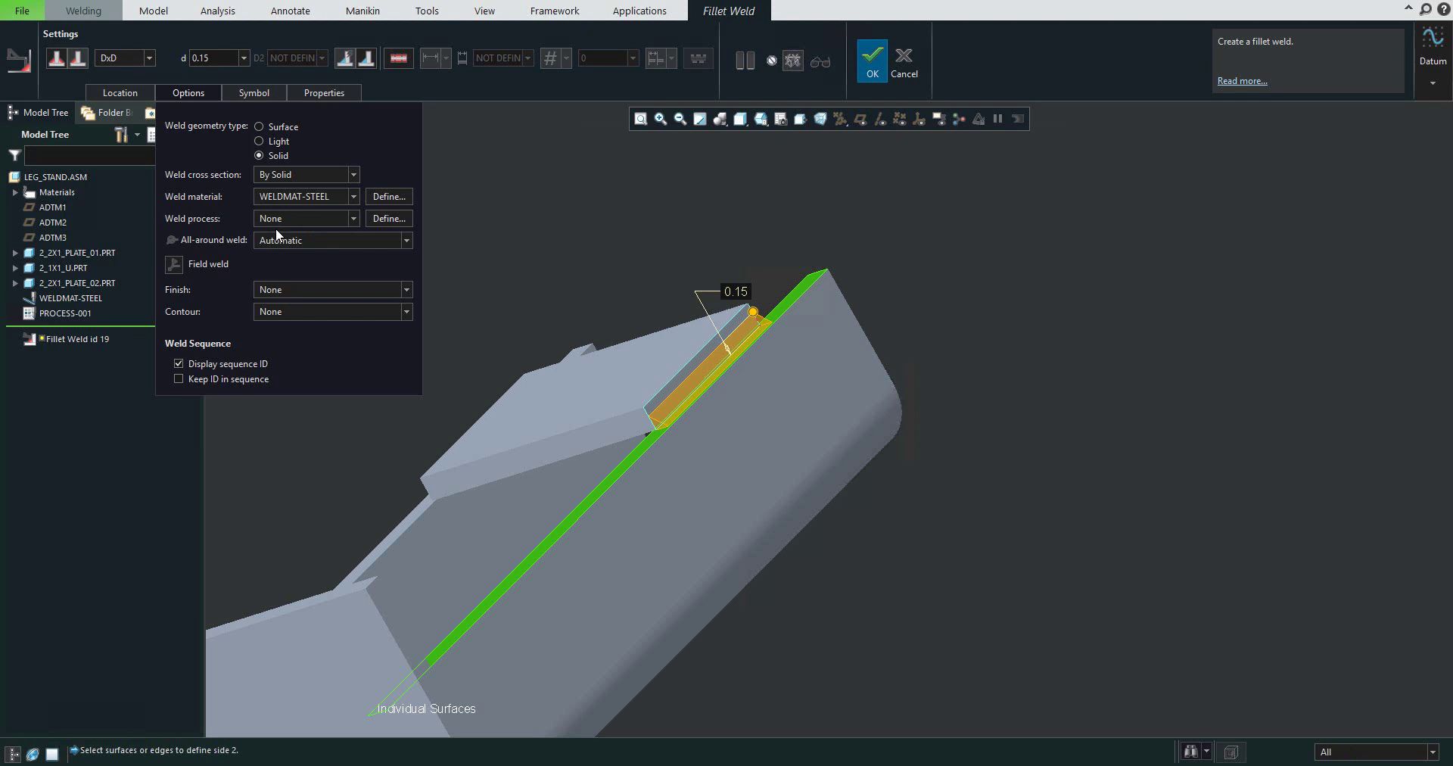
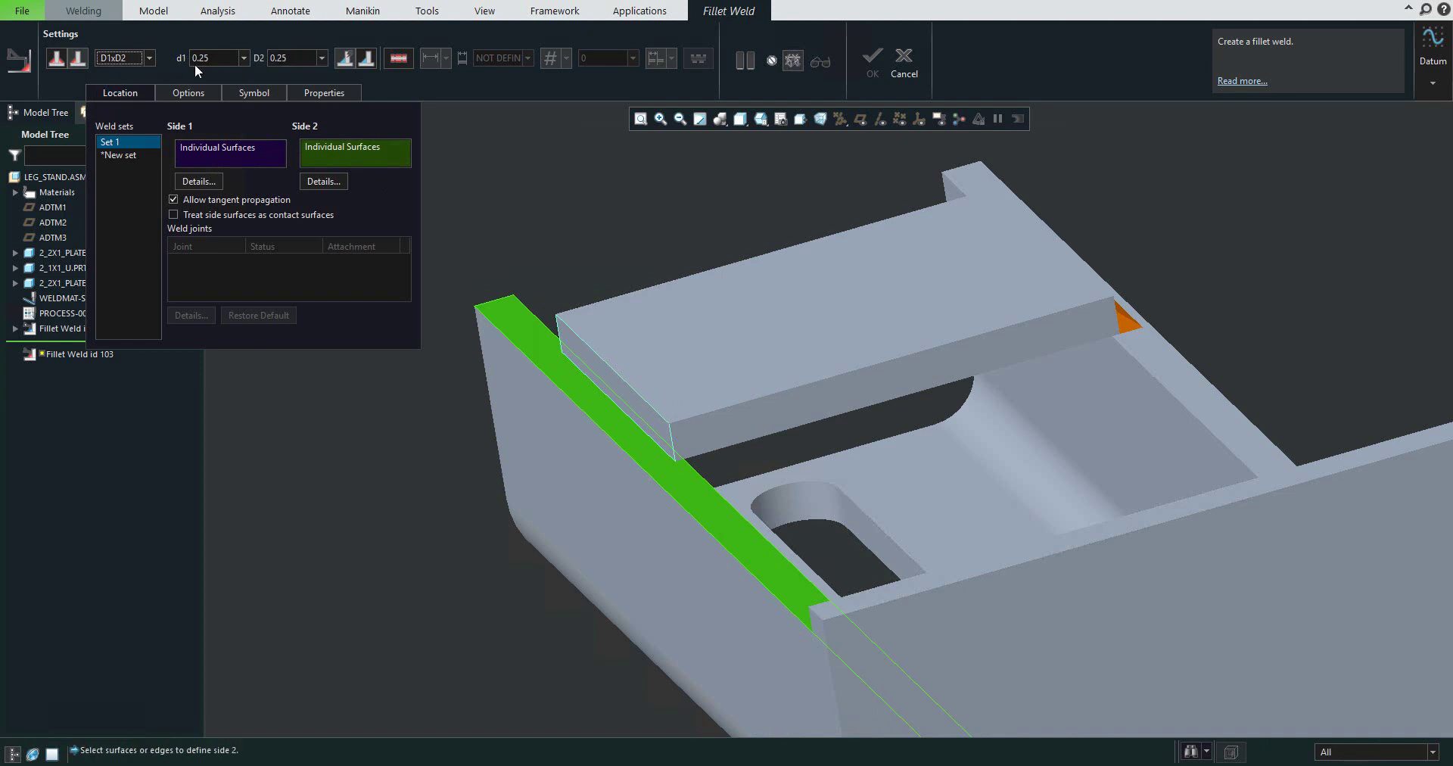
Set the second fillet weld's unequal leg sizes to 0.1 for d1 and 0.15 for D2
double_click(211, 58)
text(0.1)
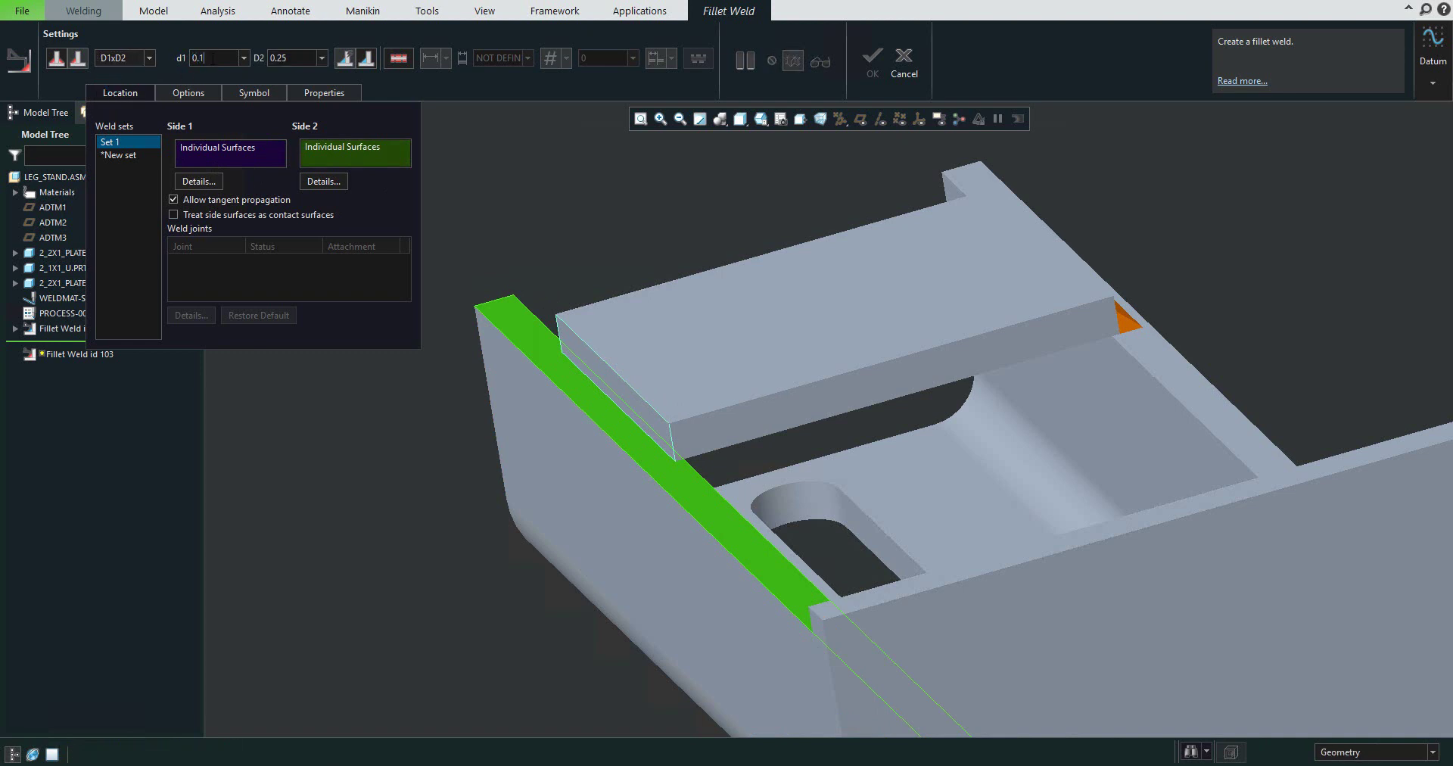
key(Return)
double_click(290, 57)
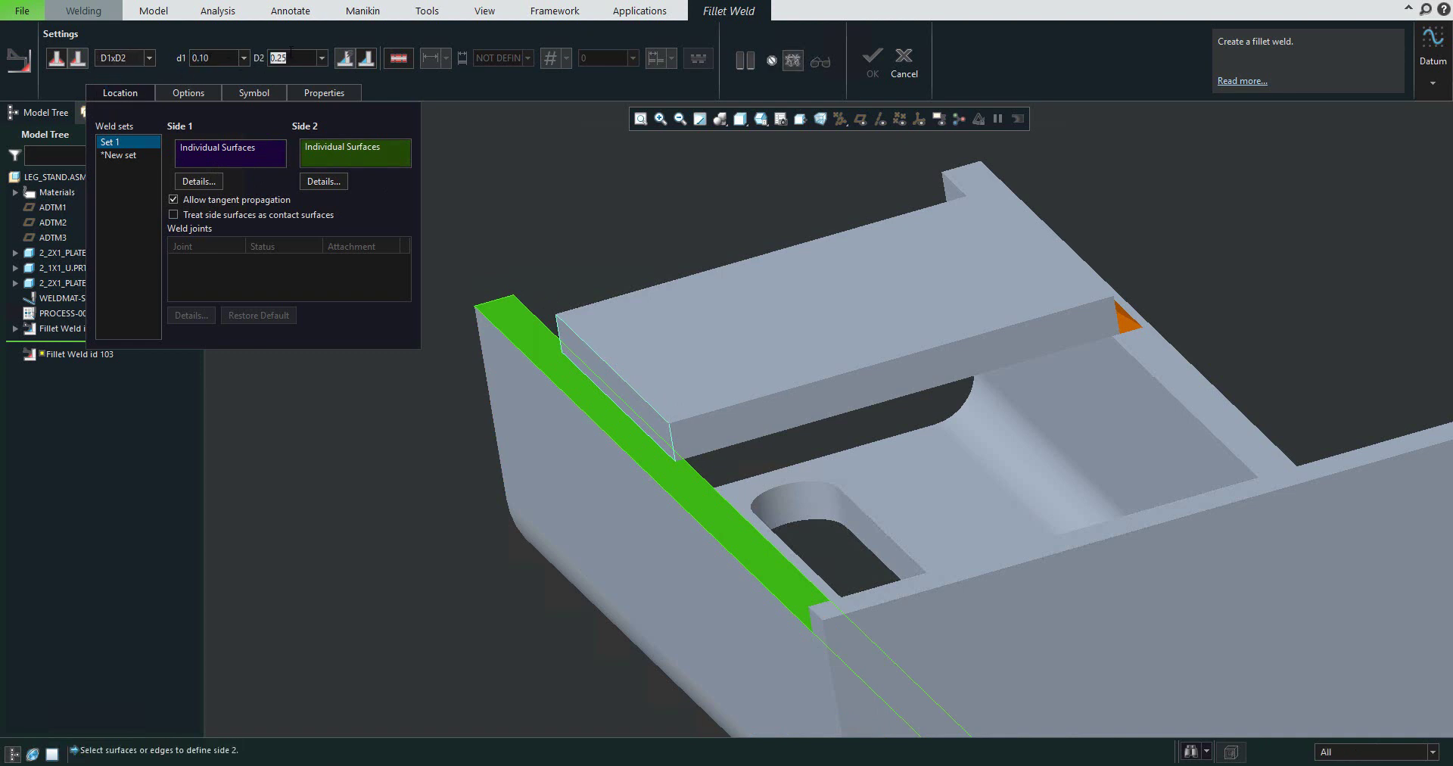
text(0.15)
key(Return)
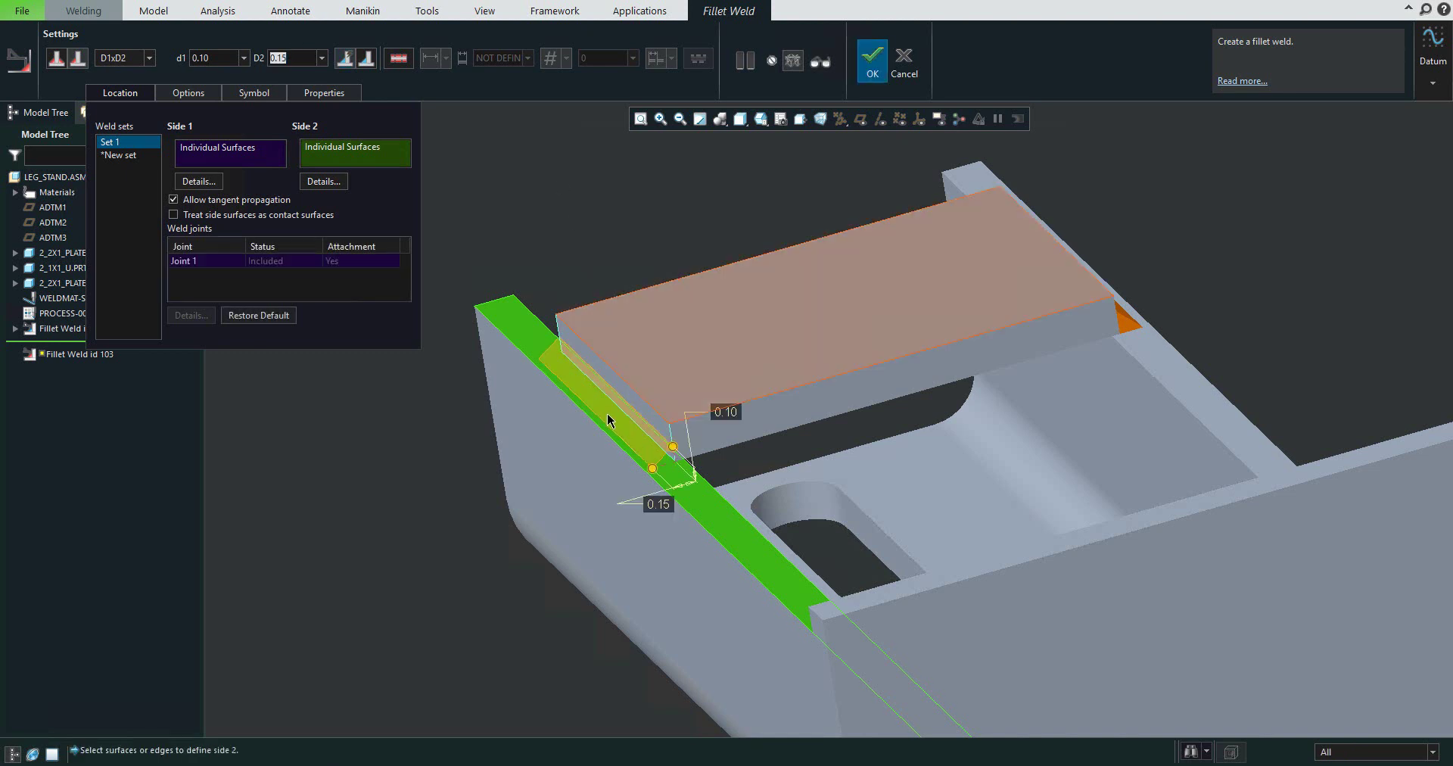
scroll(666, 488, up, 4)
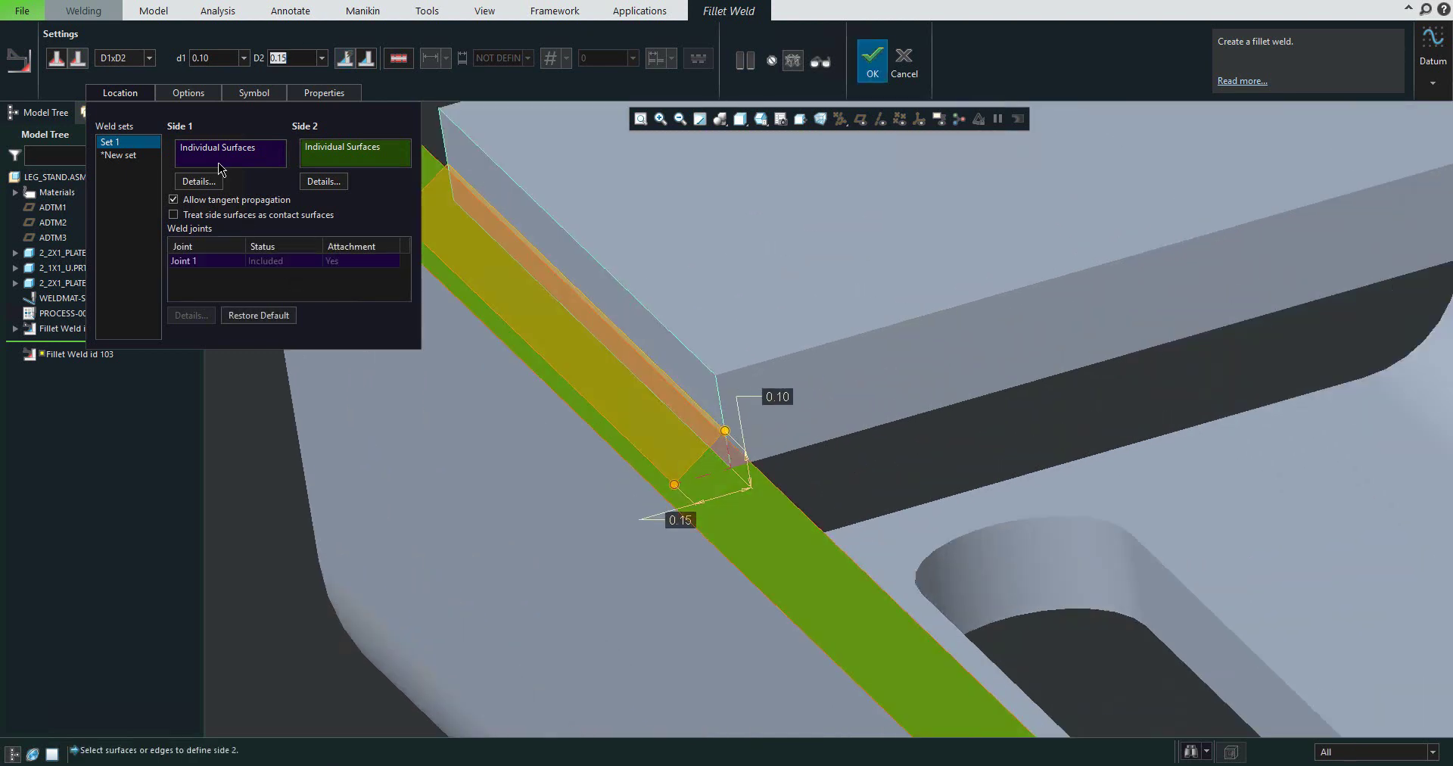
Assign the weld material WELDMAT-STEEL and the weld process PROCESS-001 to the surface-type fillet weld
click(193, 94)
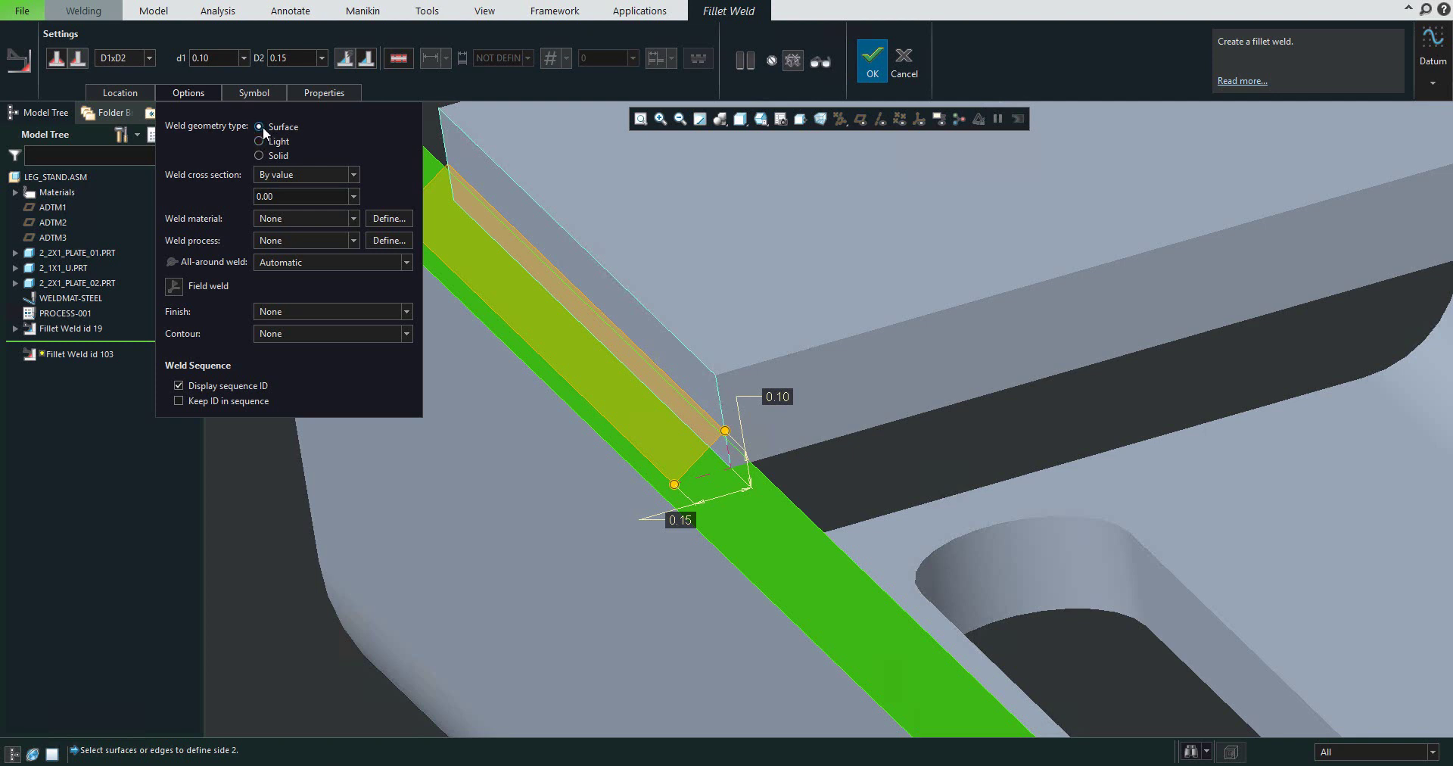
click(353, 218)
click(303, 246)
click(353, 240)
click(291, 269)
Give the upper plate's second fillet weld a Convex contour and accept the weld
middle_drag(678, 361, 748, 384)
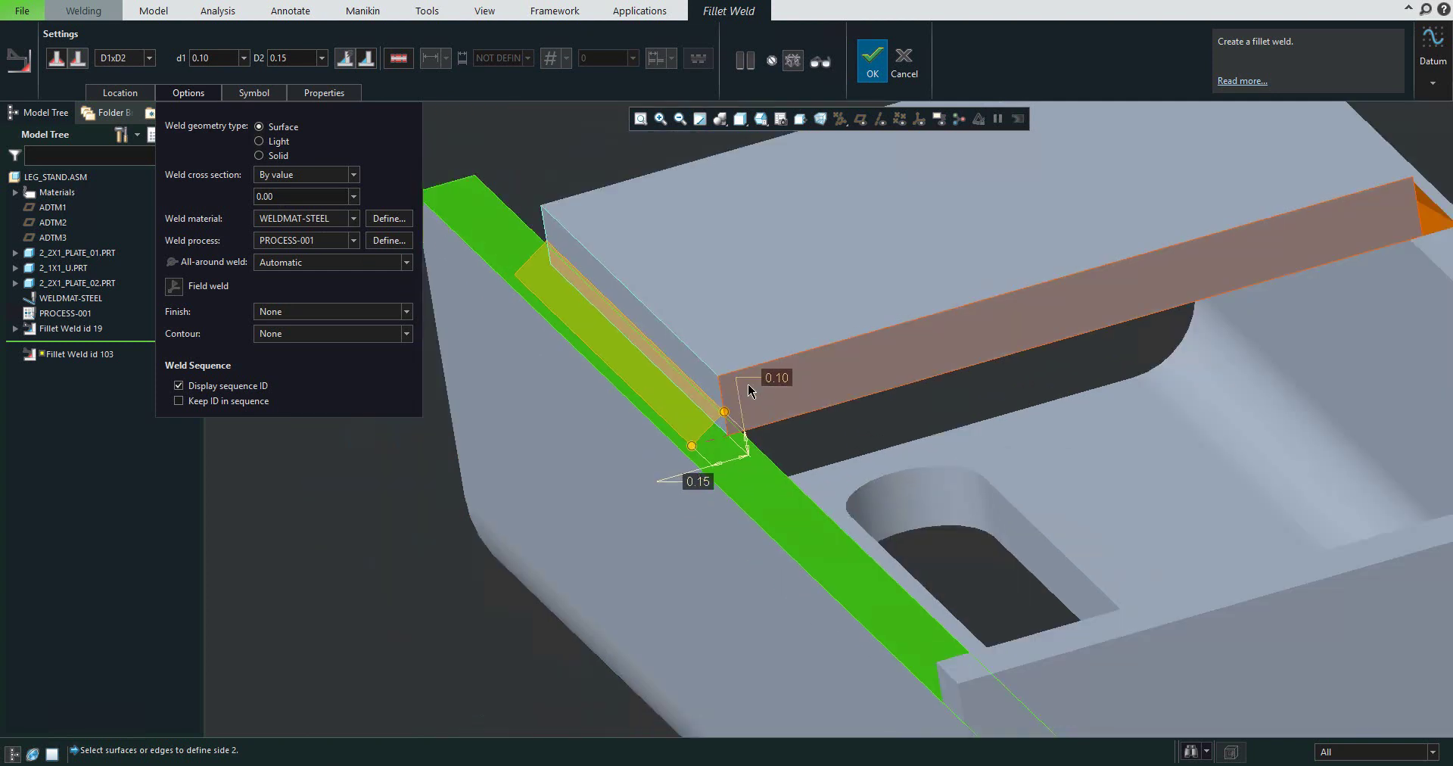
scroll(747, 383, down, 2)
scroll(649, 393, down, 2)
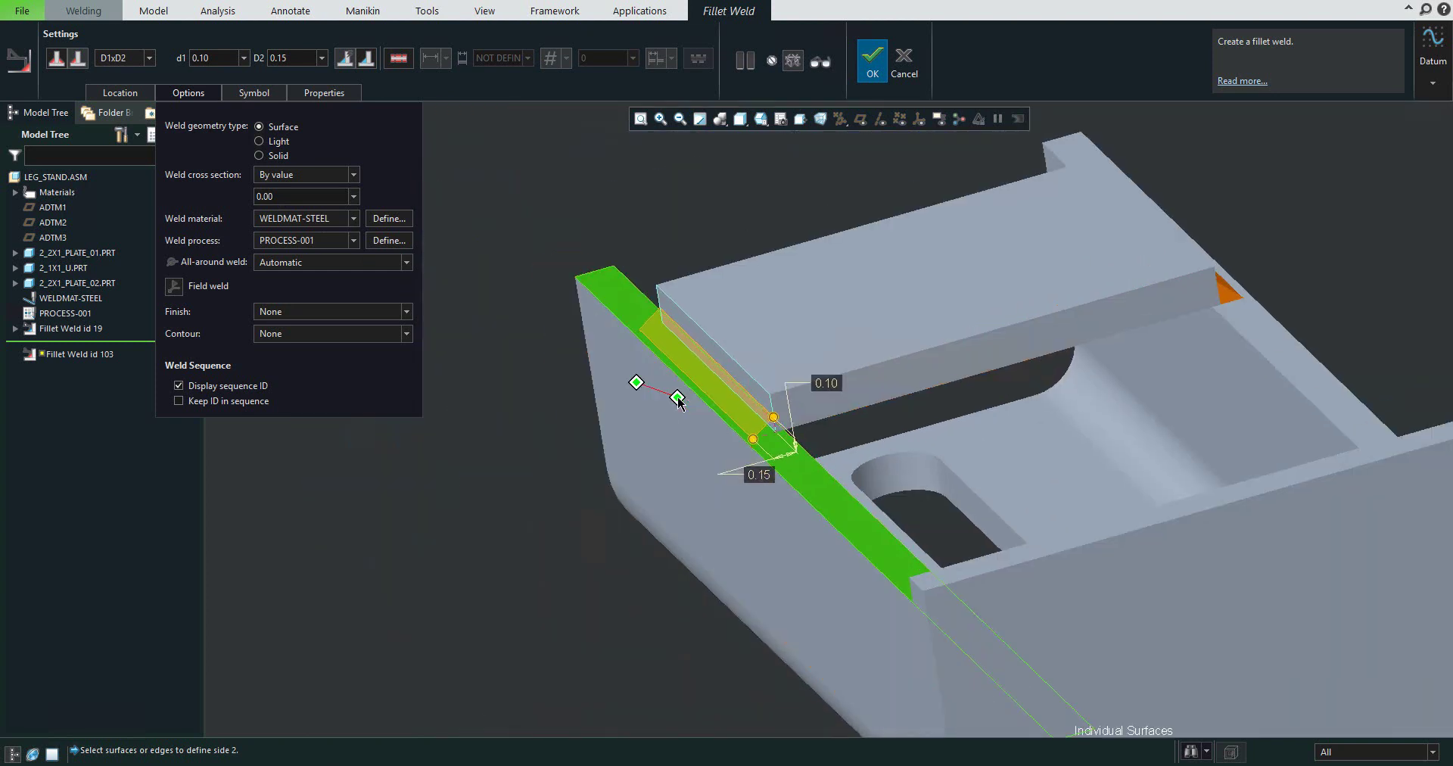
click(281, 334)
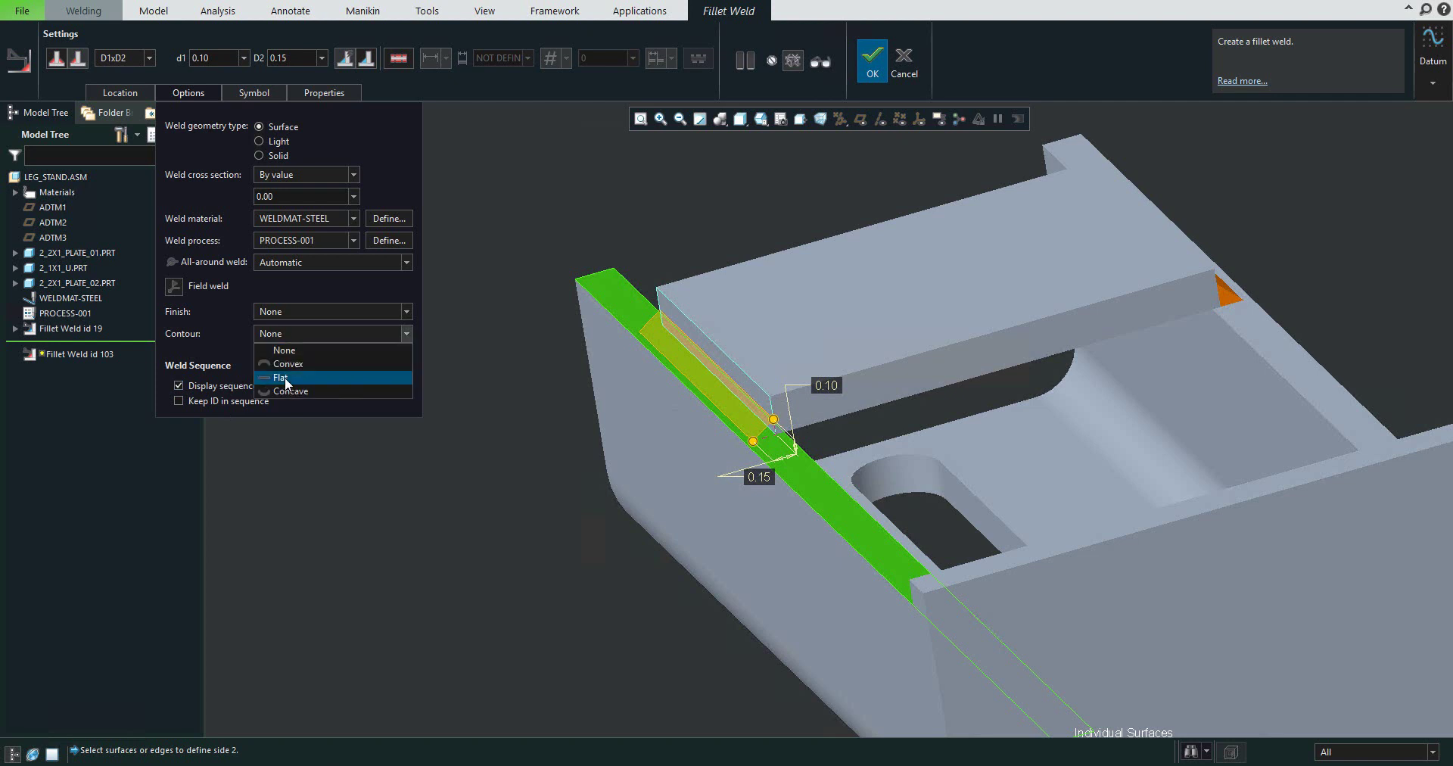
click(292, 364)
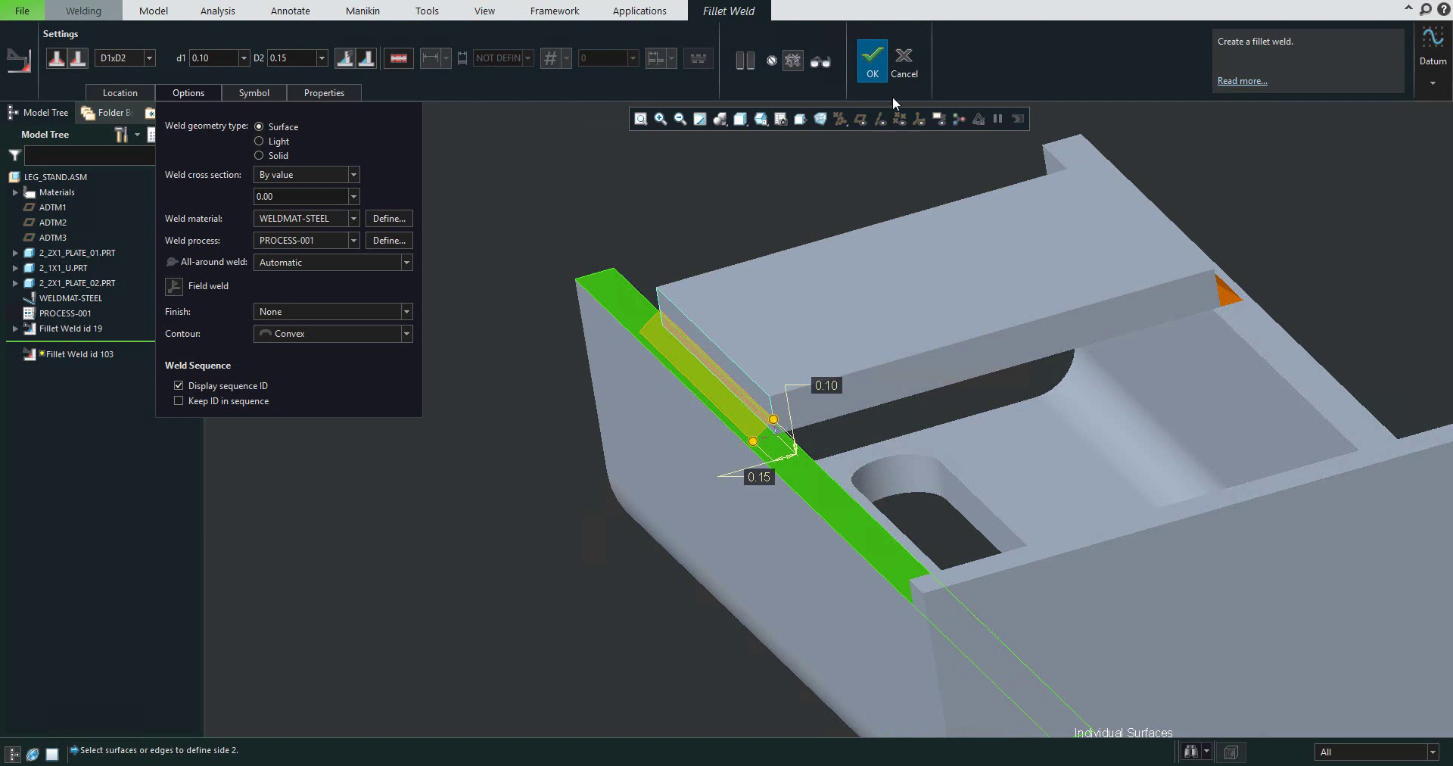
click(876, 70)
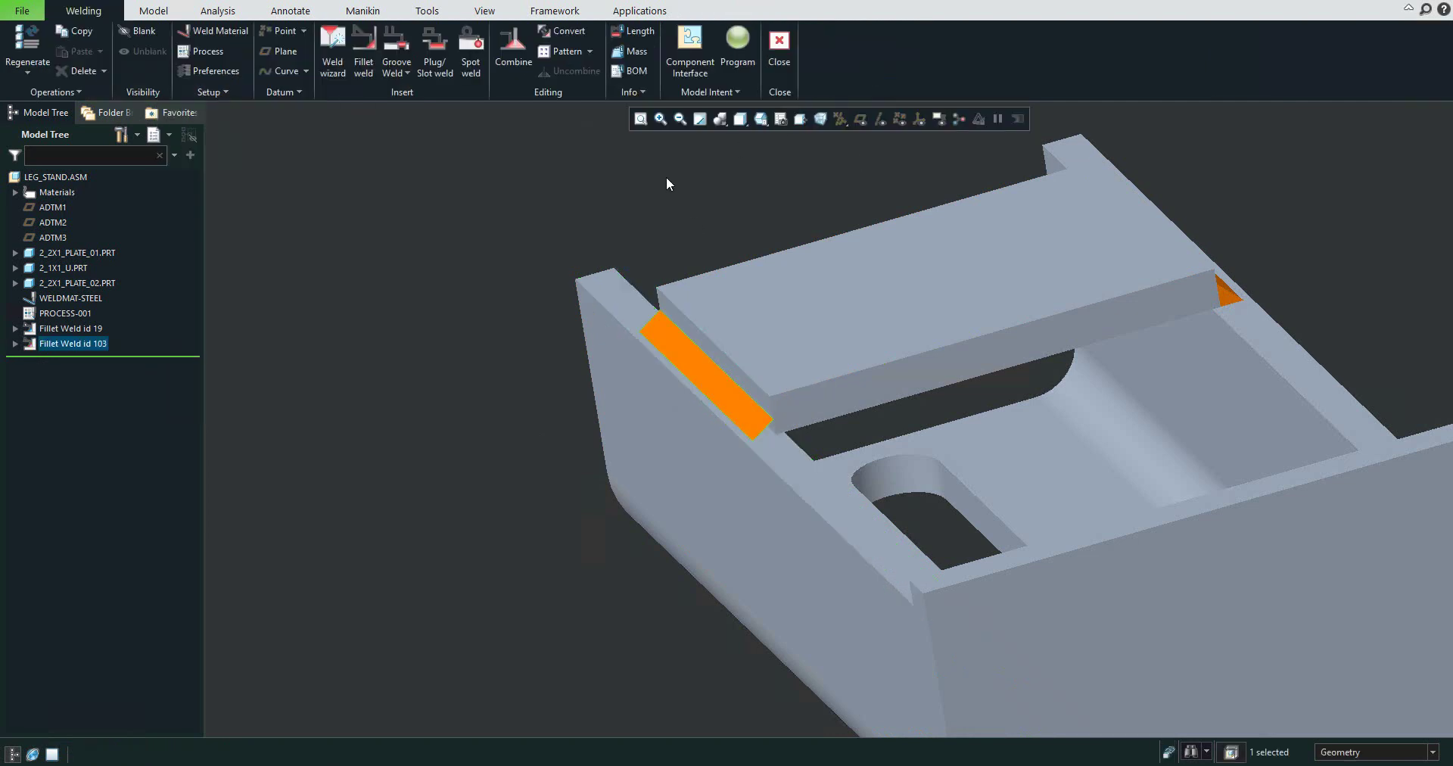
Start a fillet weld between the base plate's top face and the inner web face of the U-channel
mouse_move(670, 252)
middle_down()
mouse_move(606, 240)
mouse_move(613, 290)
mouse_move(723, 347)
mouse_move(762, 325)
mouse_move(693, 332)
mouse_move(745, 355)
mouse_move(703, 534)
mouse_move(645, 386)
middle_up()
scroll(575, 323, up, 2)
scroll(732, 346, down, 3)
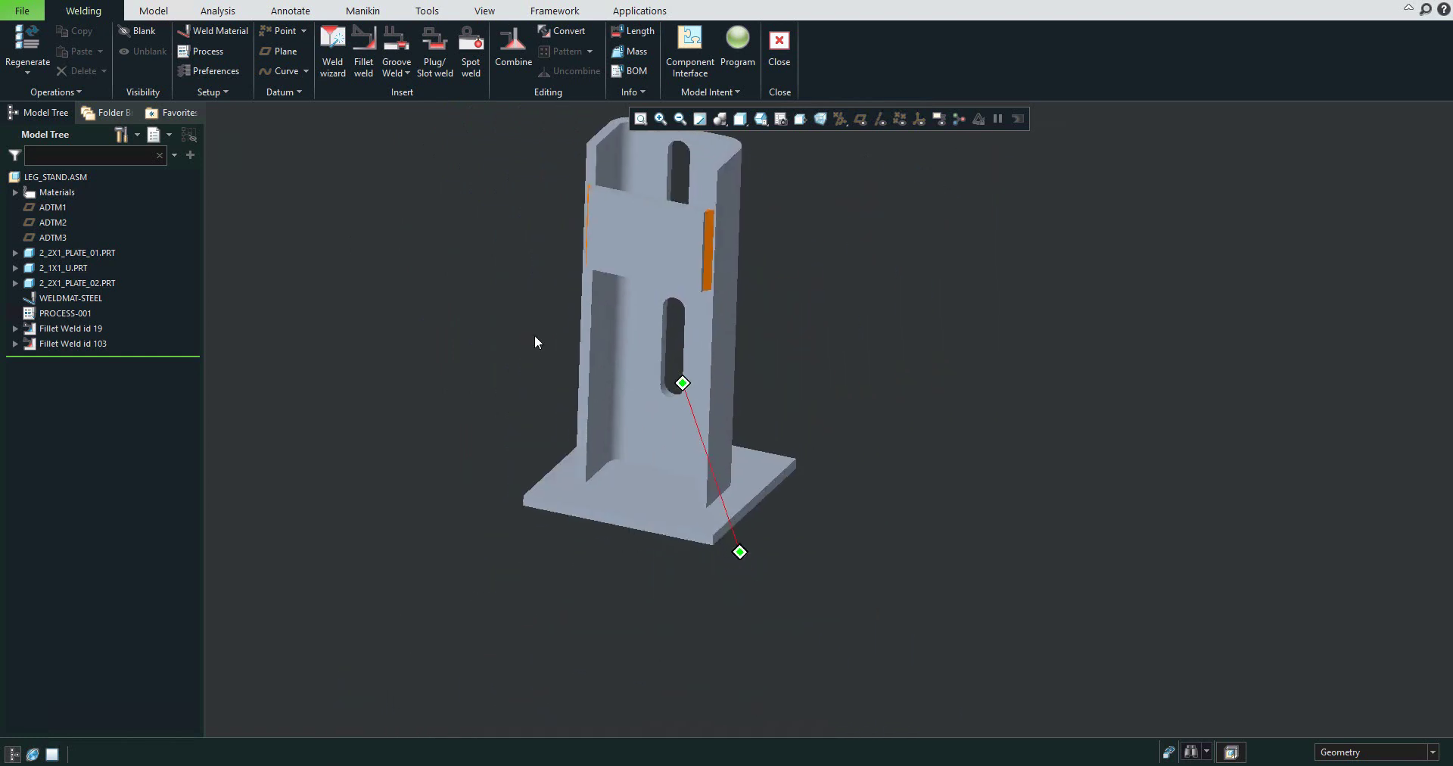
click(363, 54)
click(119, 93)
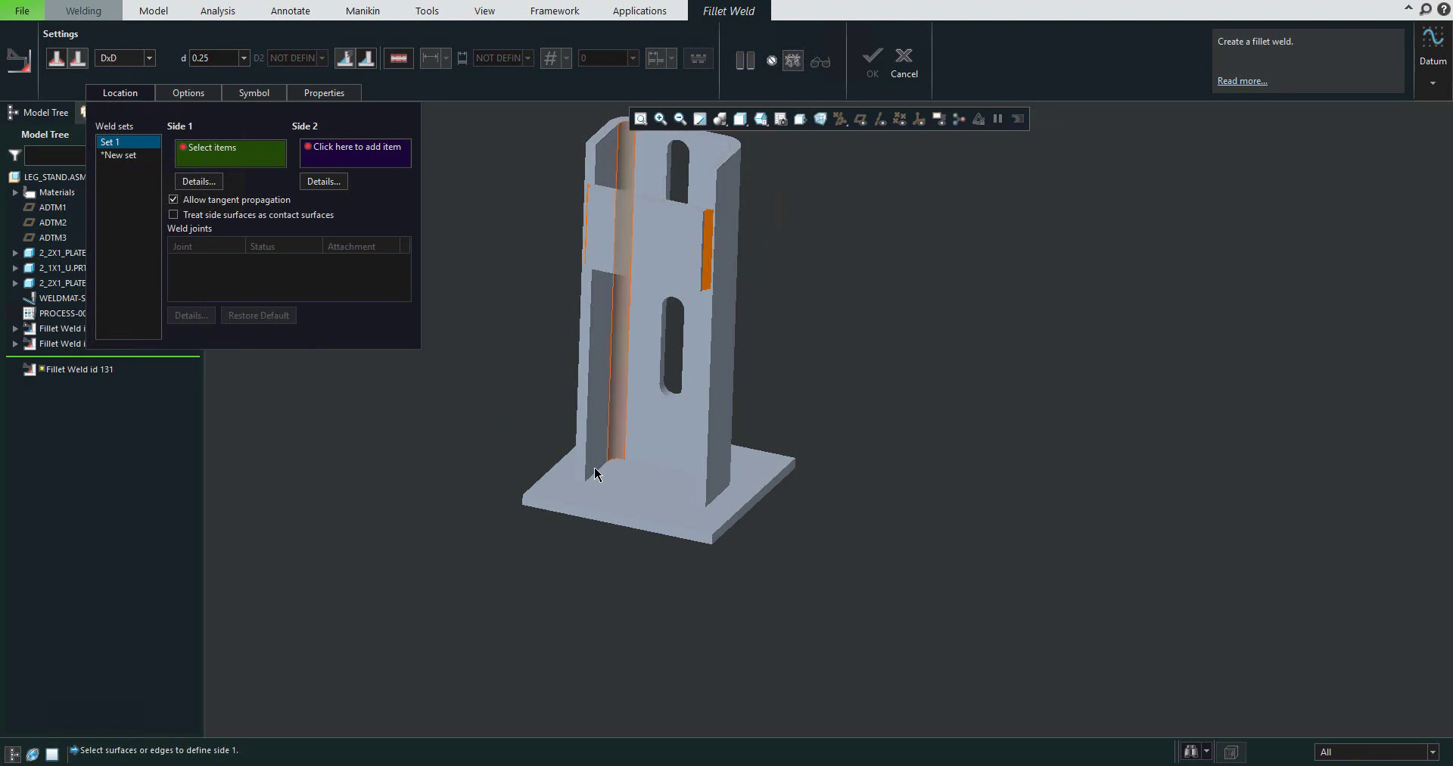
scroll(593, 467, down, 4)
click(686, 531)
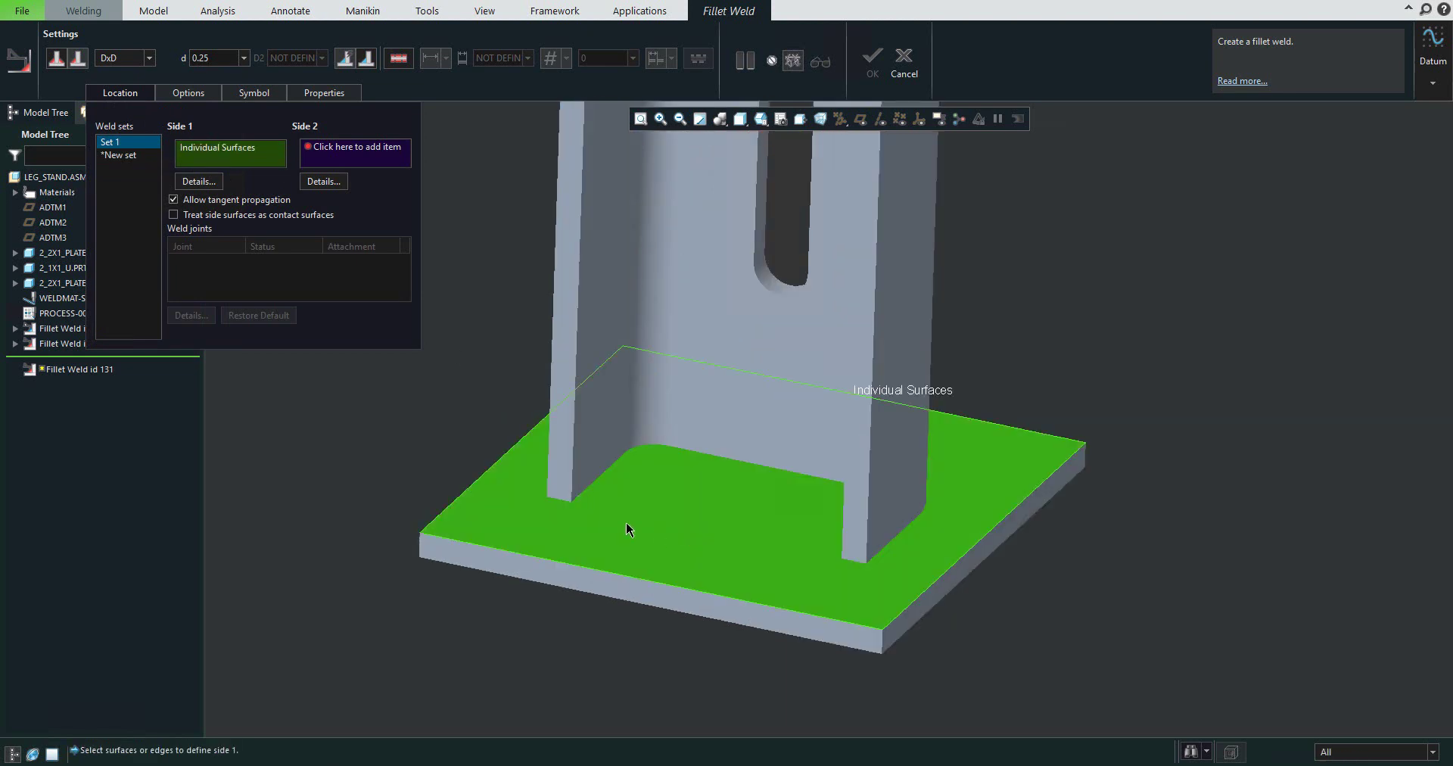
click(346, 146)
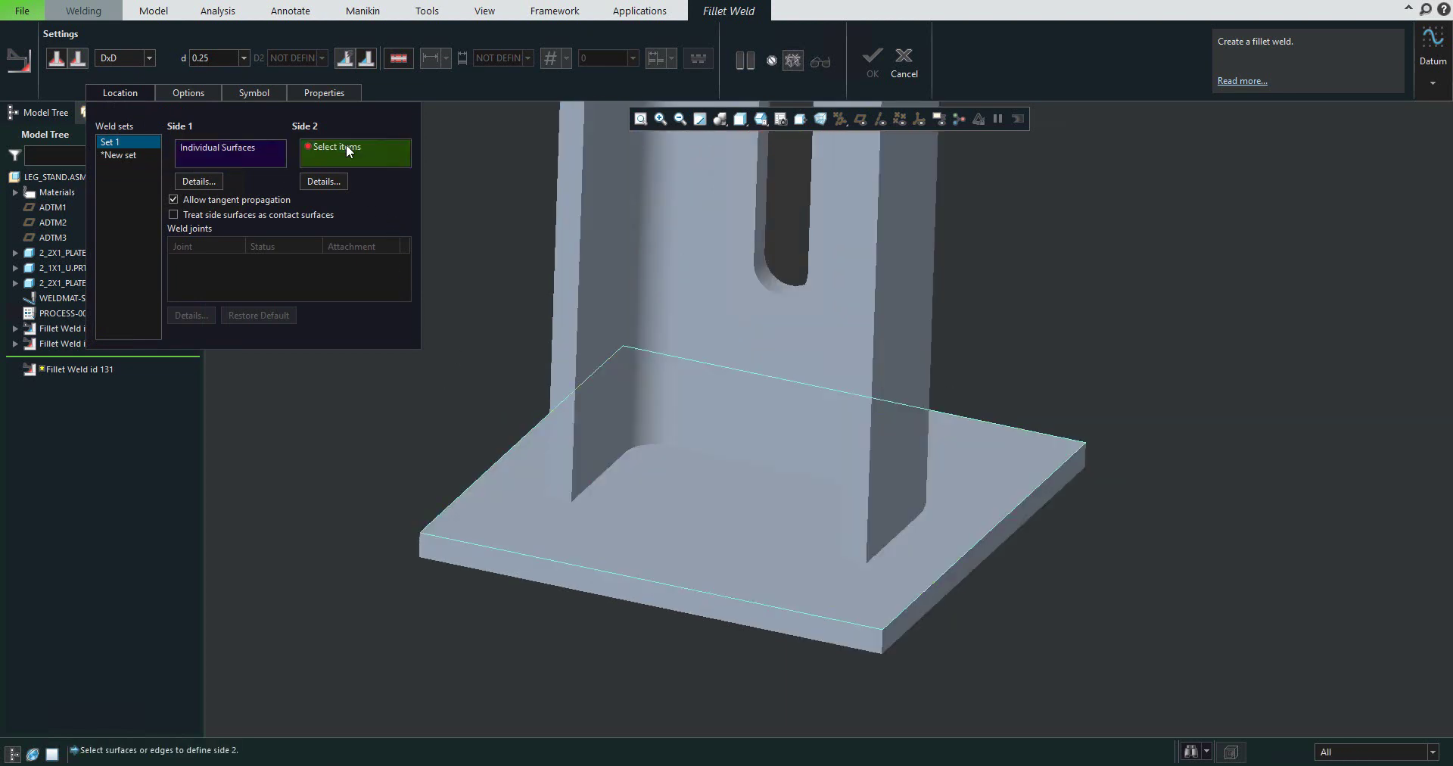
click(763, 441)
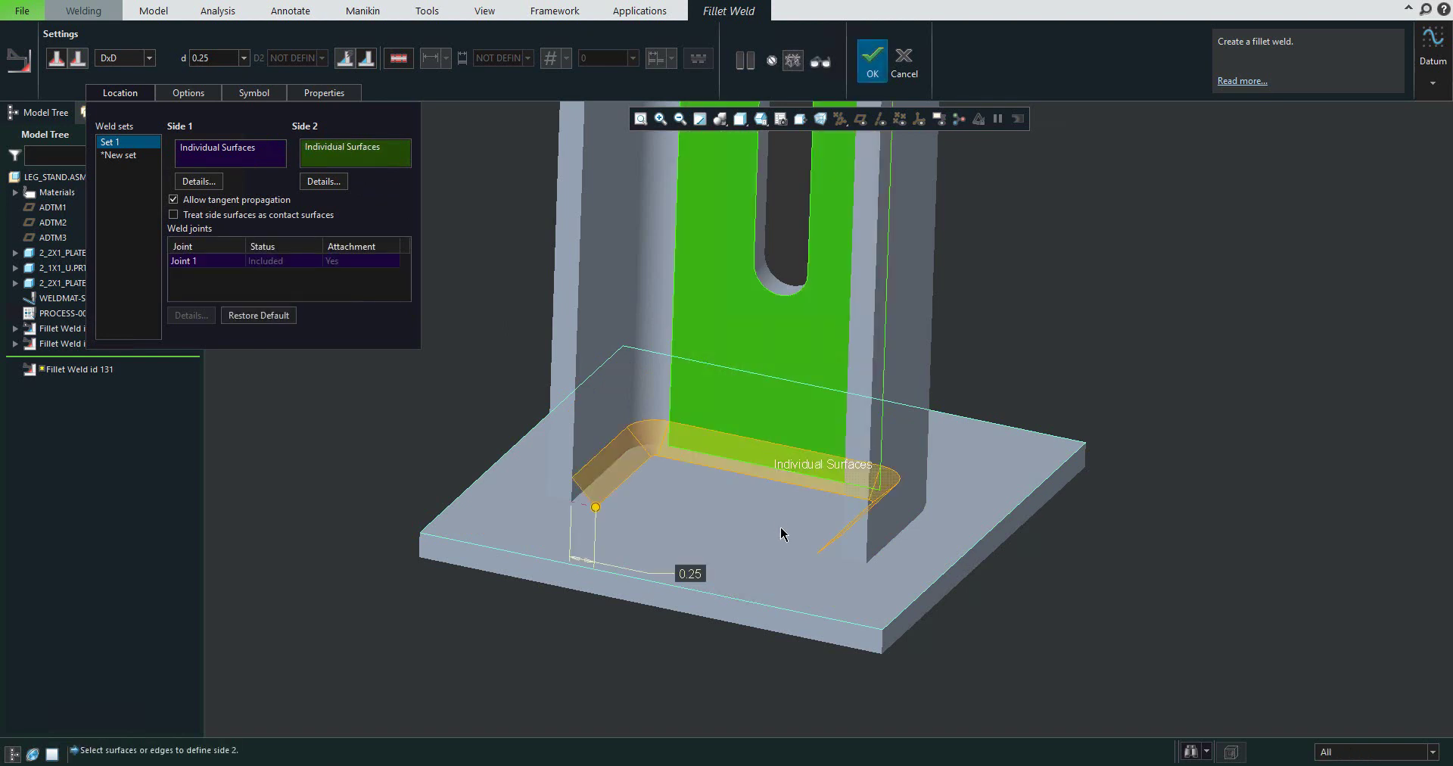
Add both flange edge faces and one flange's outer face to the weld's second side so it runs around the channel
scroll(870, 548, down, 2)
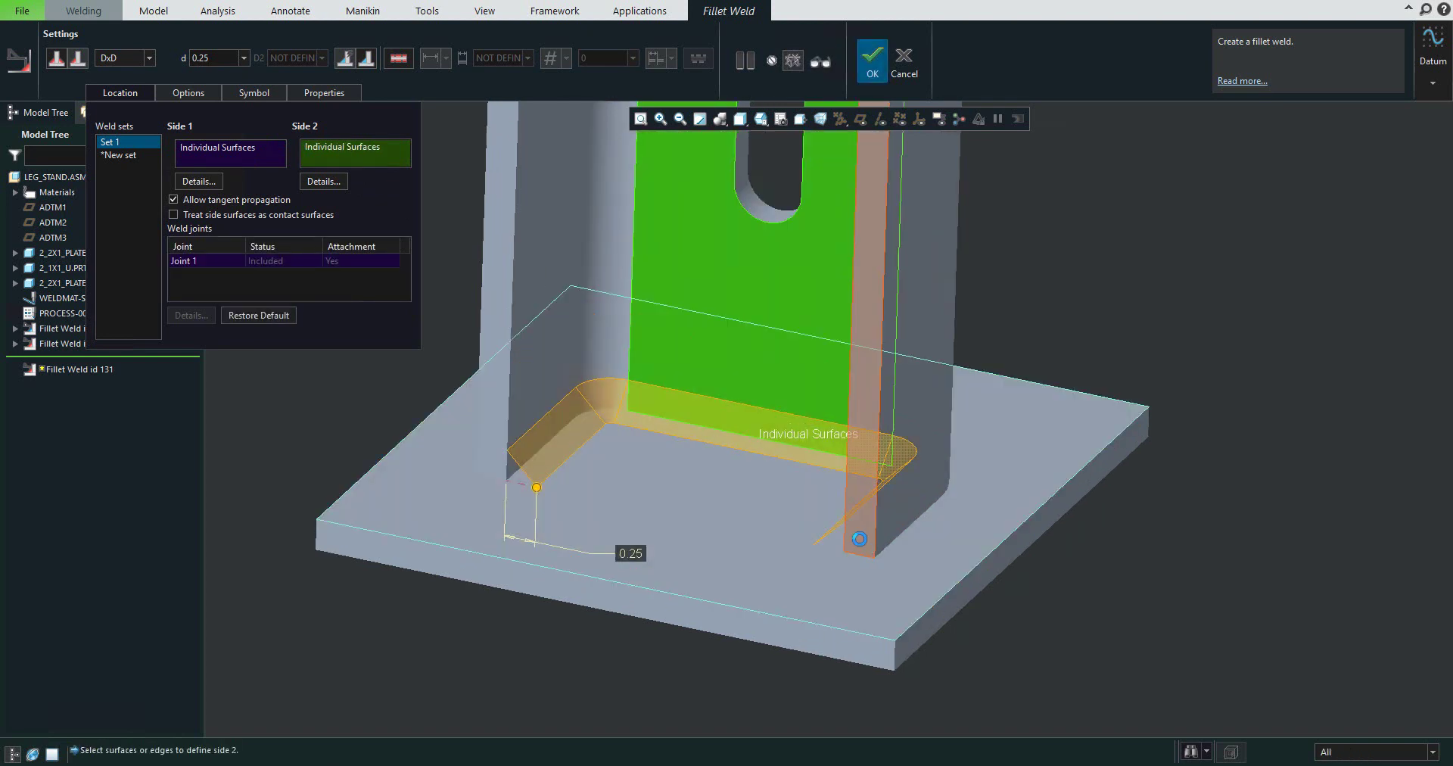
ctrl+click(860, 539)
ctrl+click(901, 522)
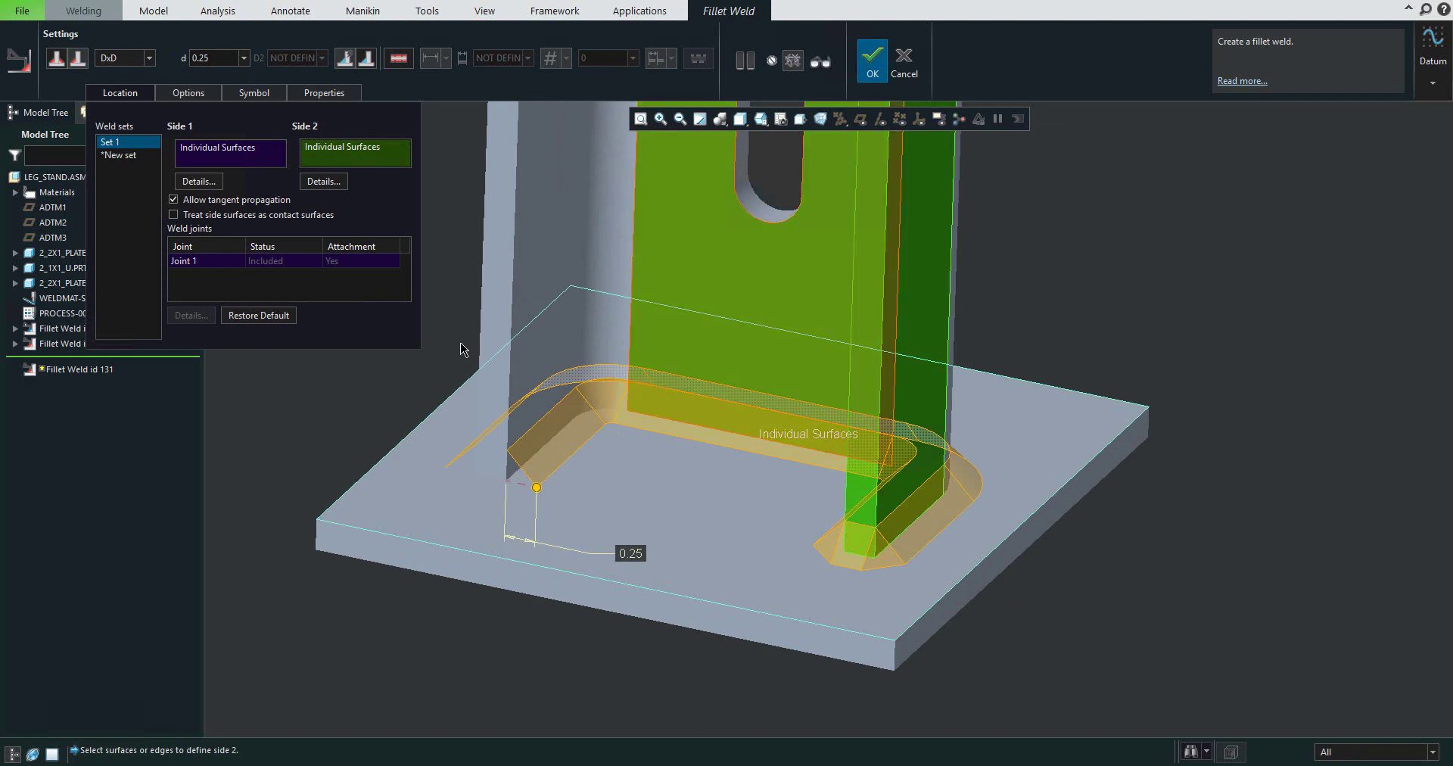
ctrl+click(491, 463)
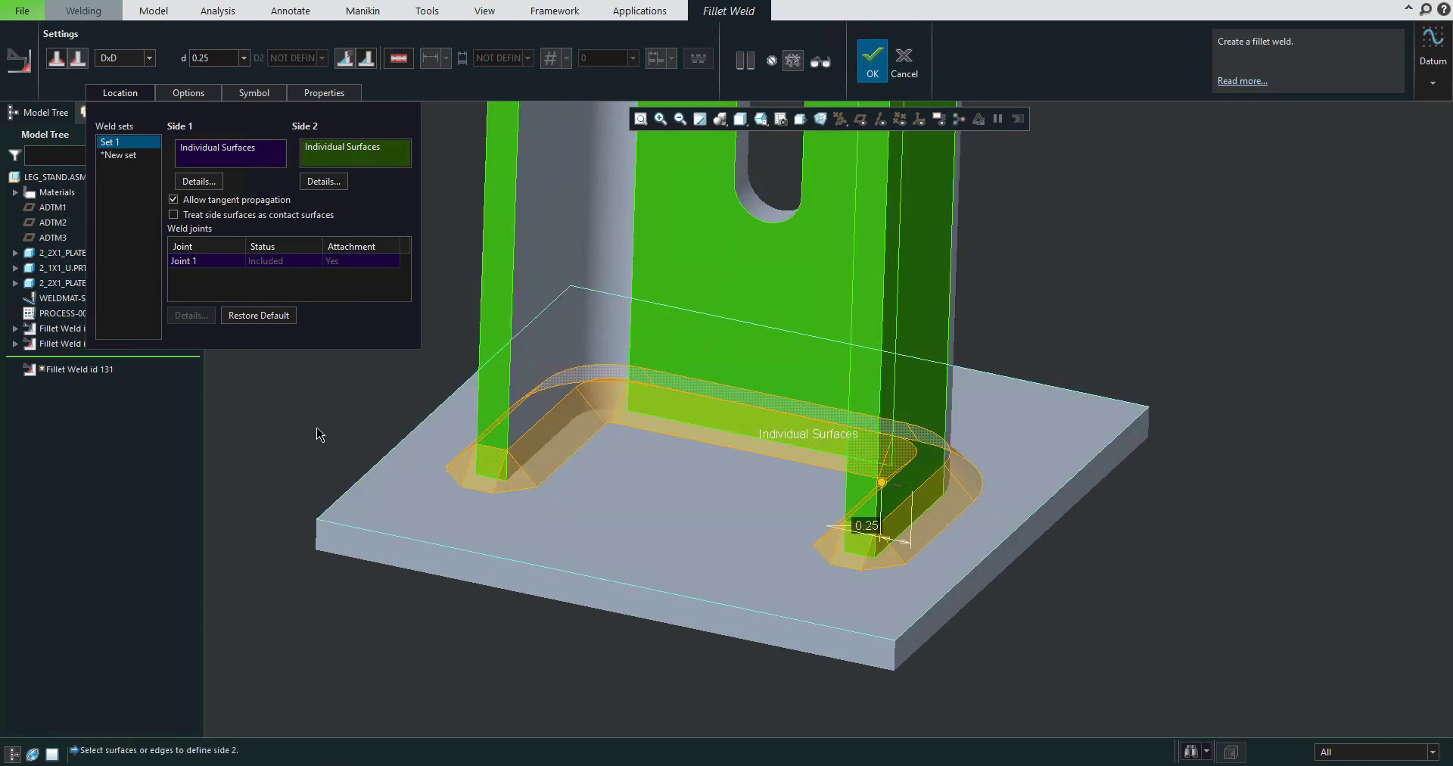
Make the base plate's fillet weld solid geometry and accept it without a material or process
click(189, 93)
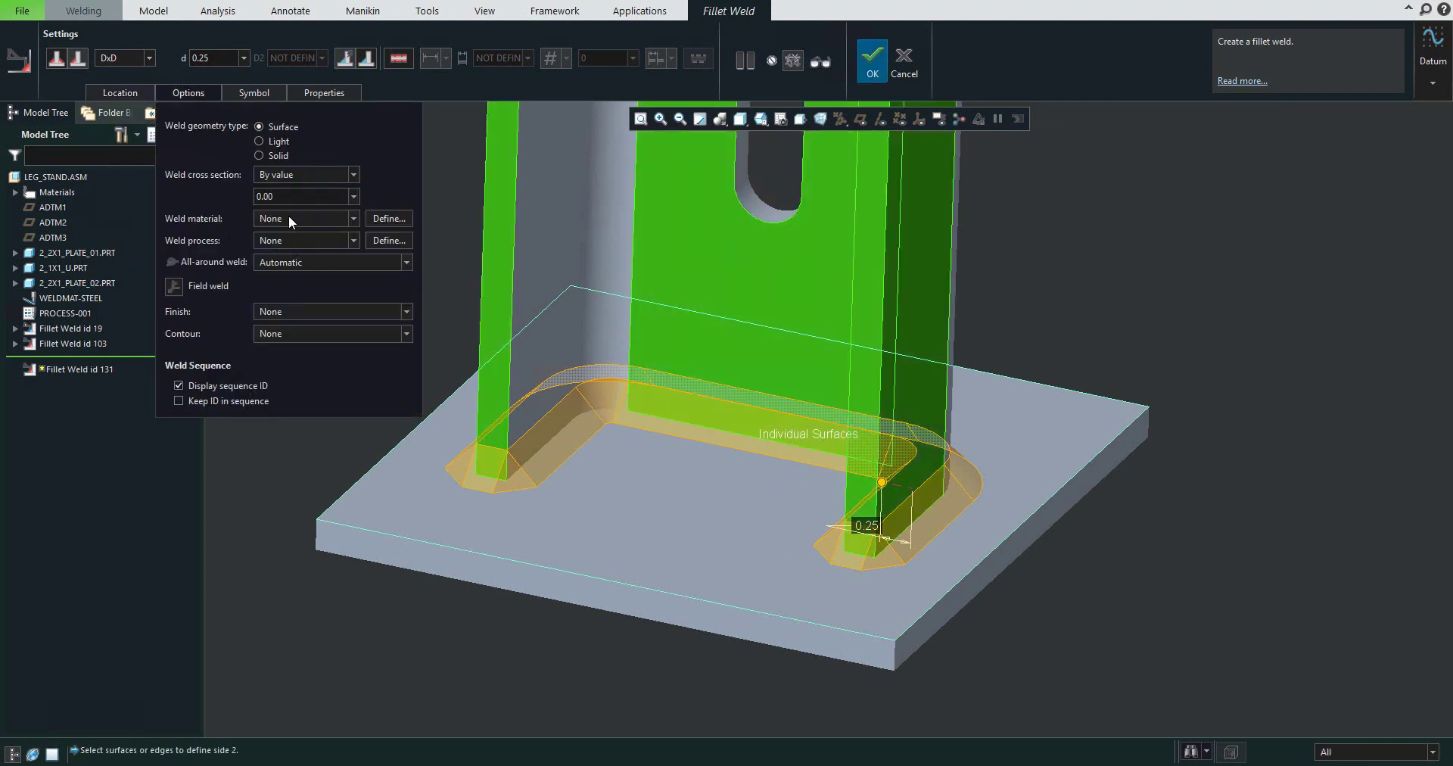
click(259, 156)
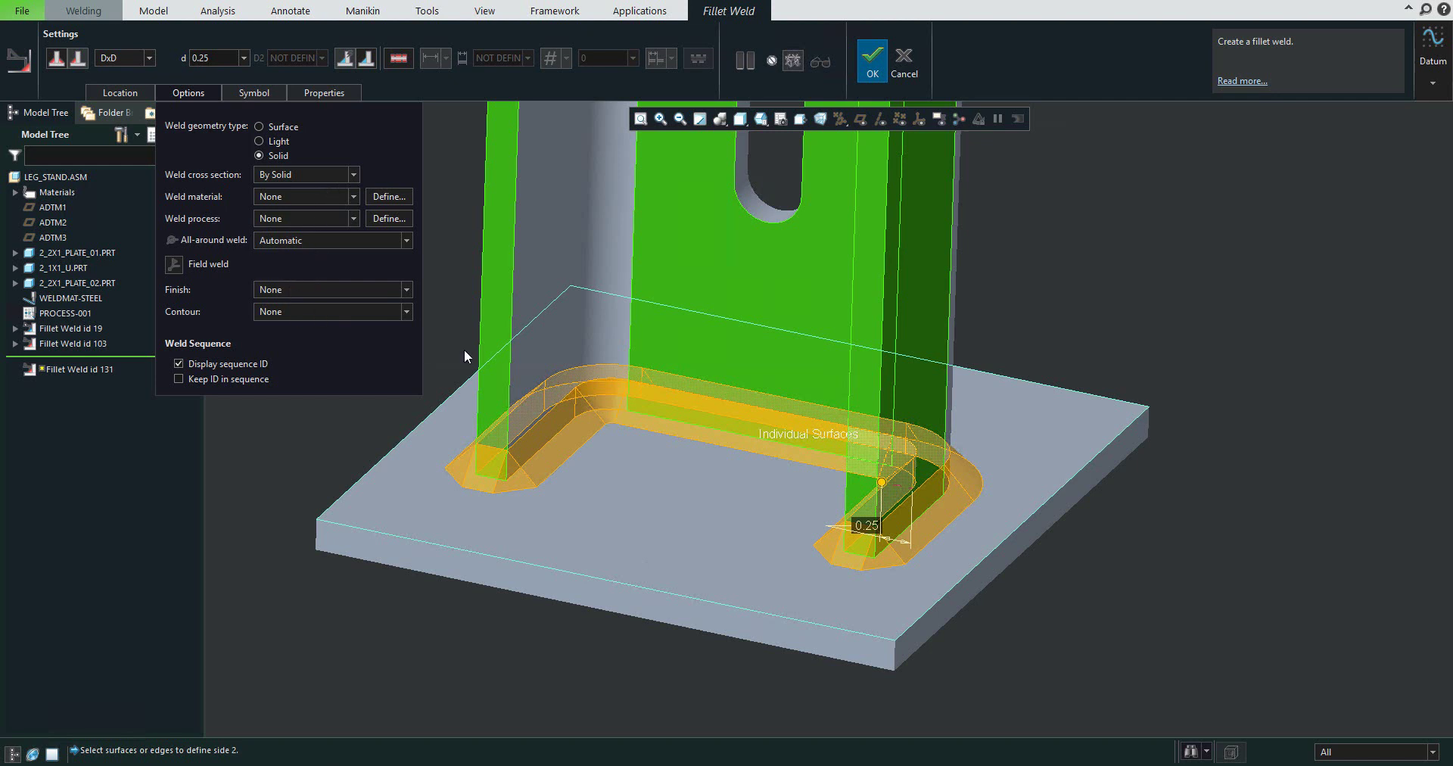
click(873, 60)
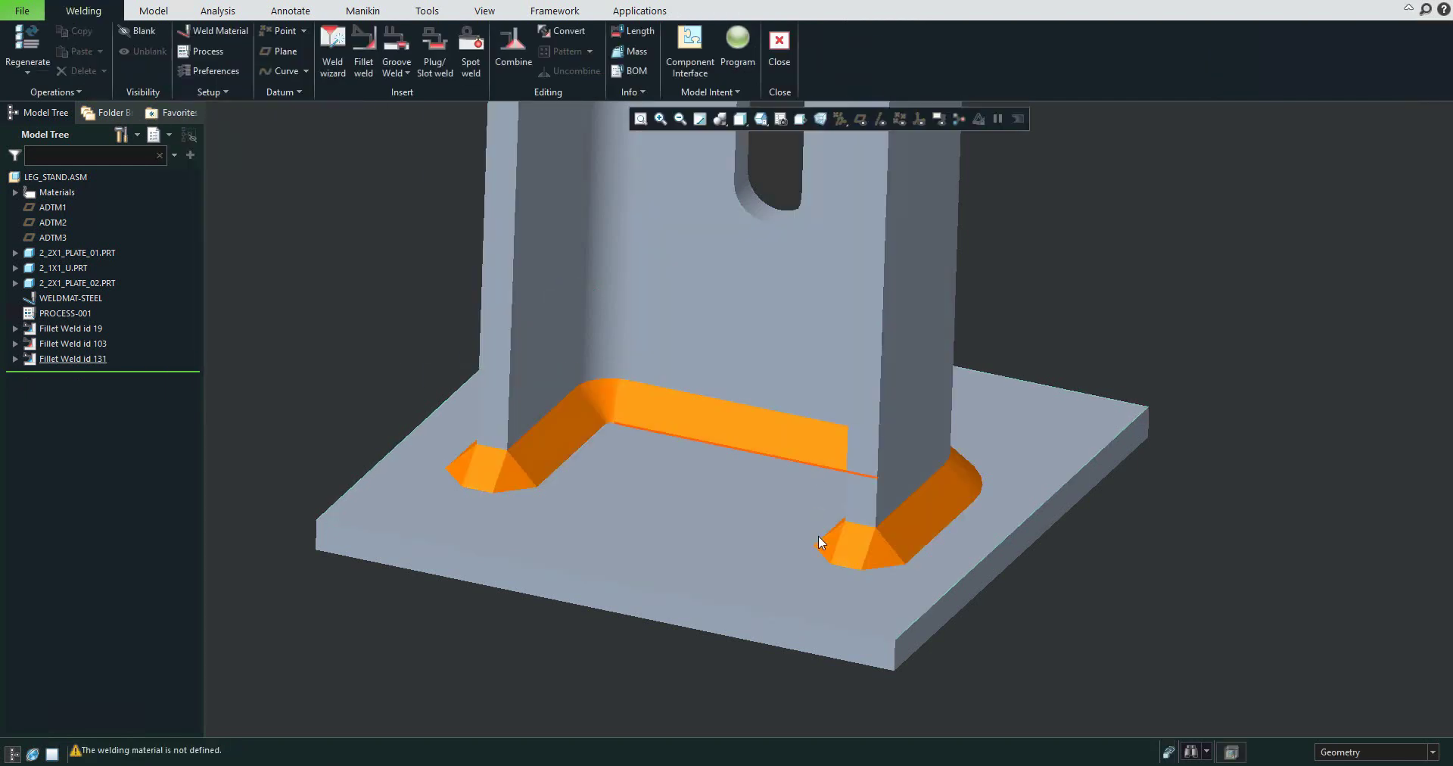
Turn on the display of annotations to show the weld symbols on the whole leg stand
scroll(857, 531, down, 5)
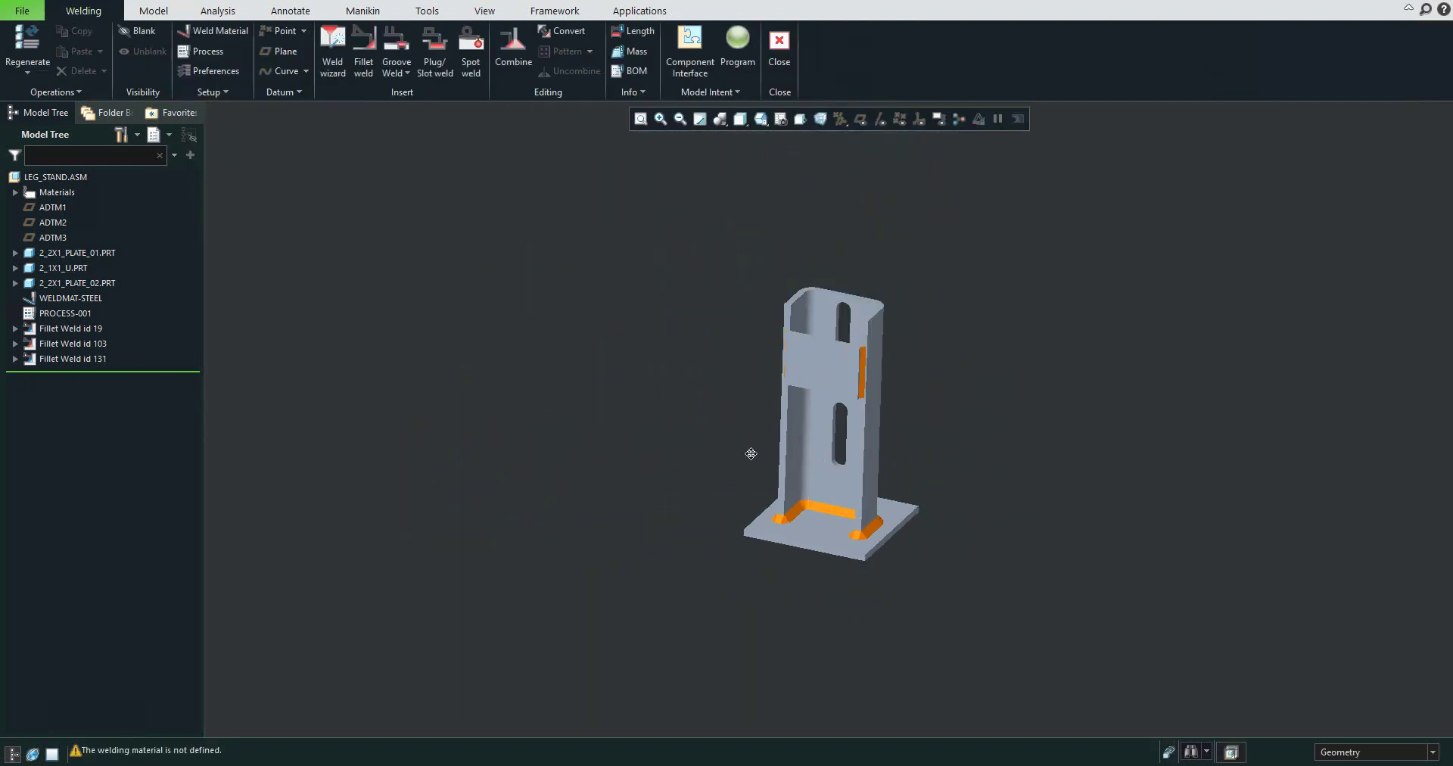
mouse_move(751, 453)
middle_down()
mouse_move(828, 350)
mouse_move(749, 433)
middle_up()
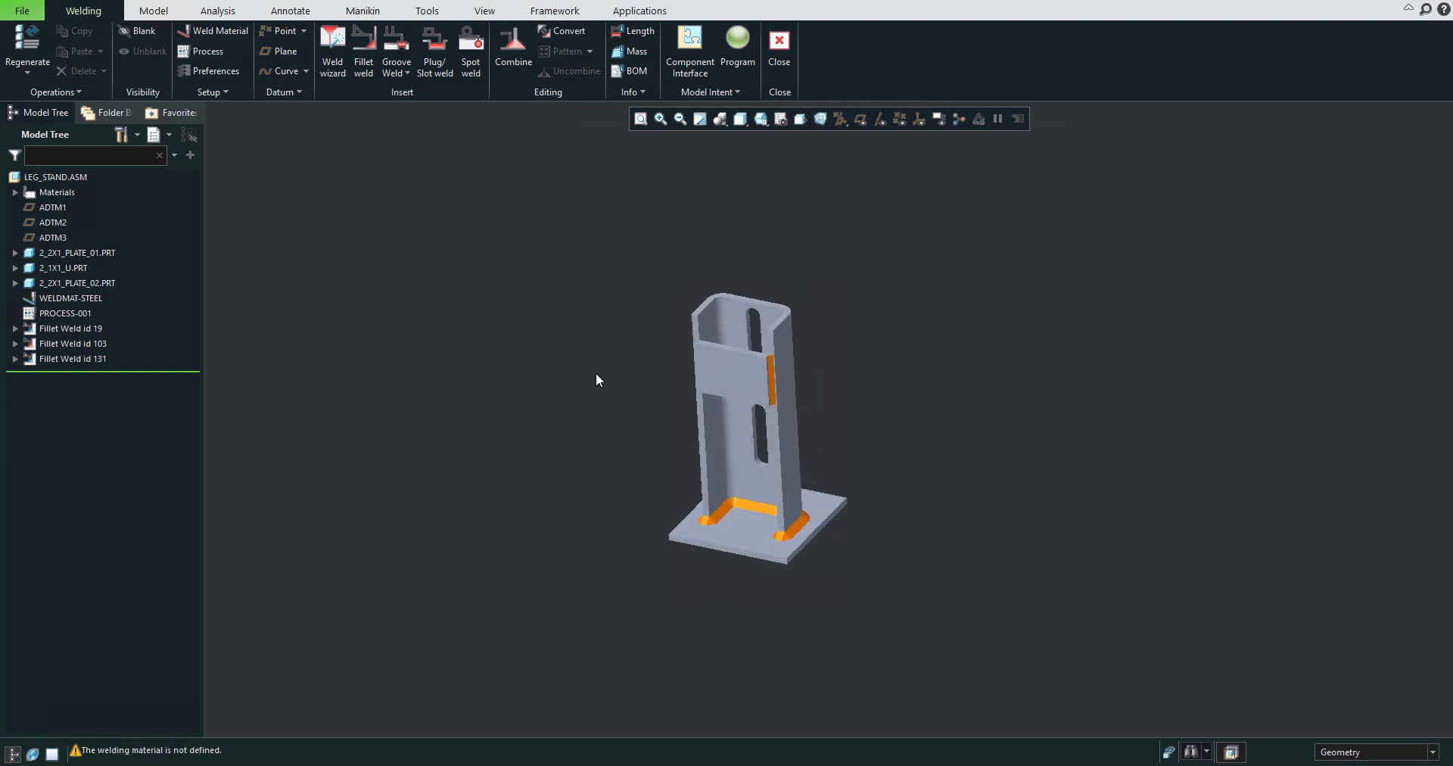
click(938, 119)
scroll(769, 415, up, 3)
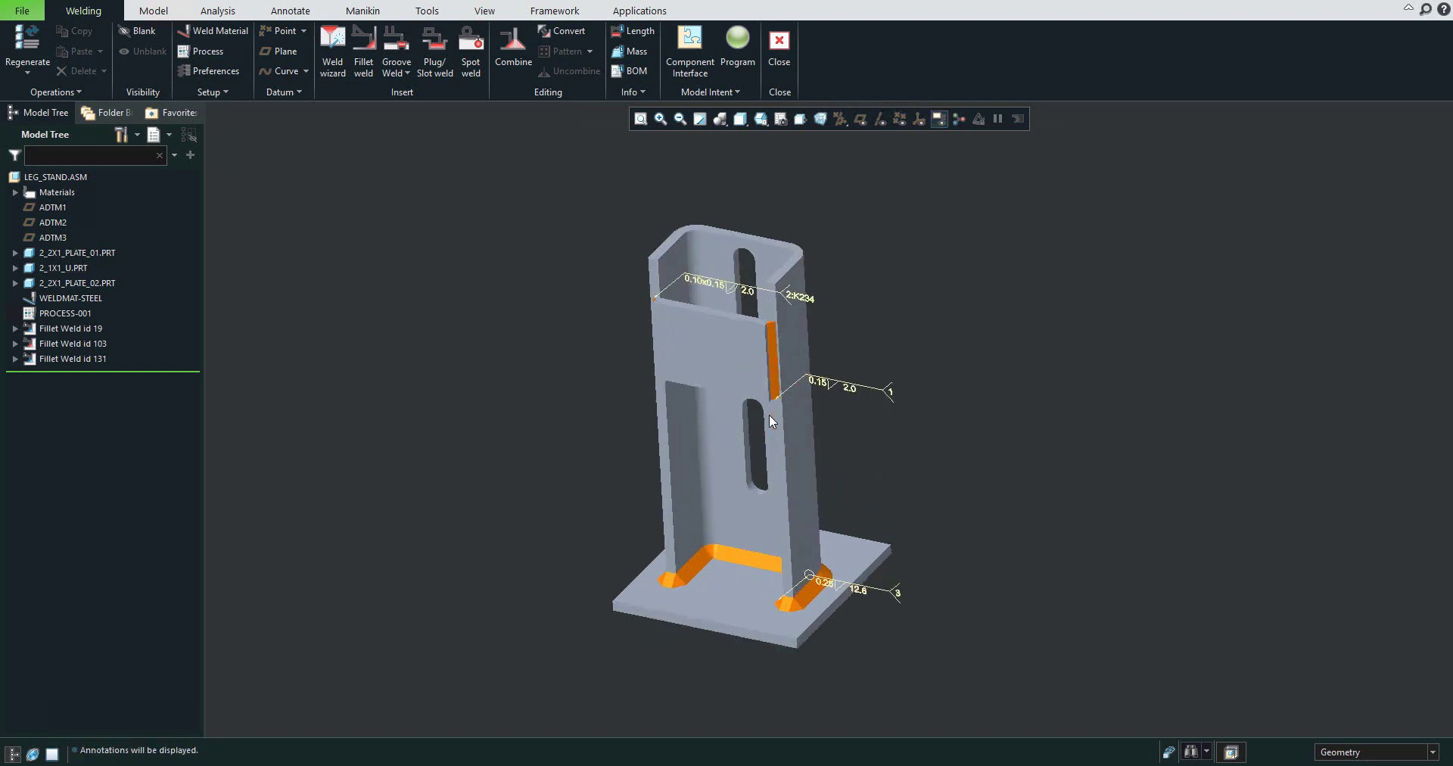
mouse_move(769, 415)
middle_down()
mouse_move(759, 397)
mouse_move(733, 405)
middle_up()
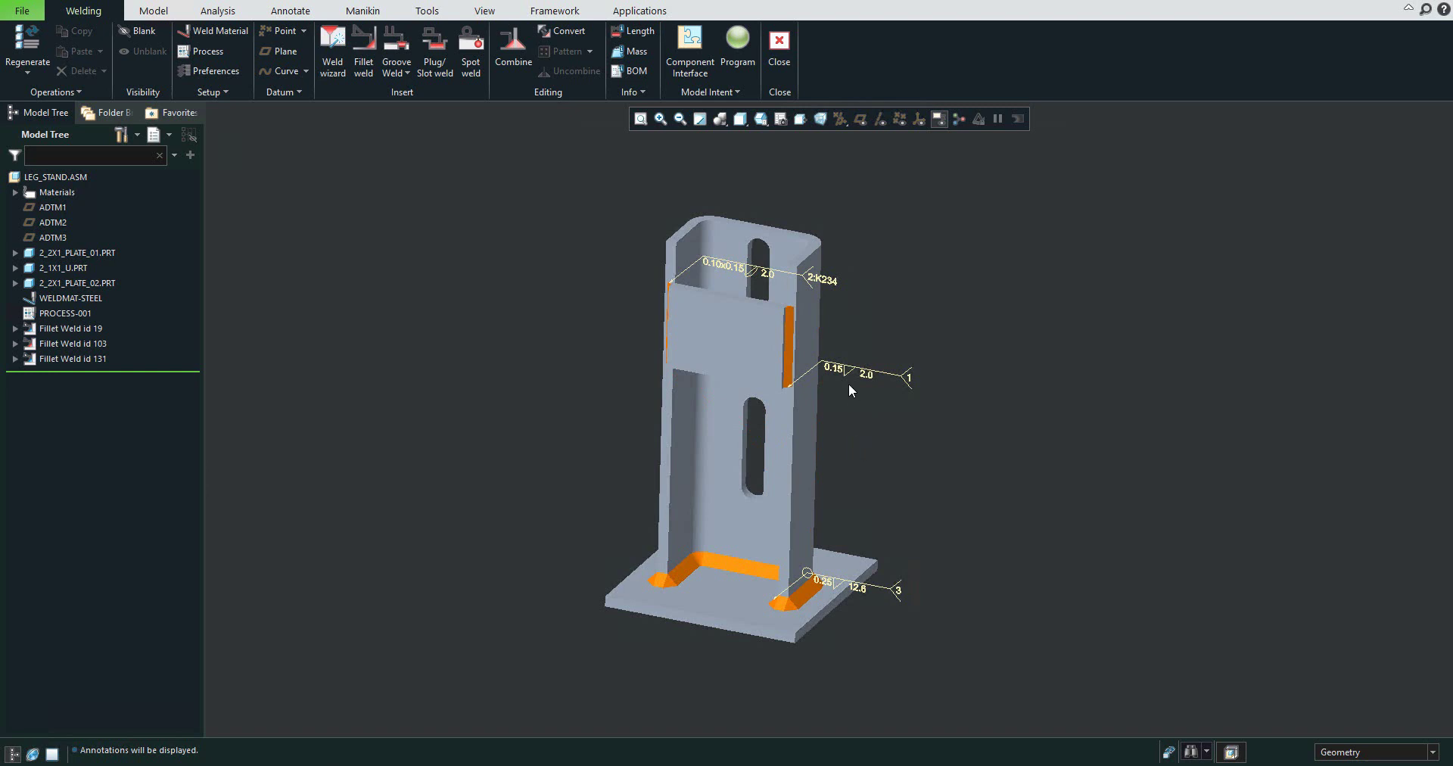
Examine the weld symbols and the corresponding welds at the upper plate and around the base plate
scroll(846, 342, up, 5)
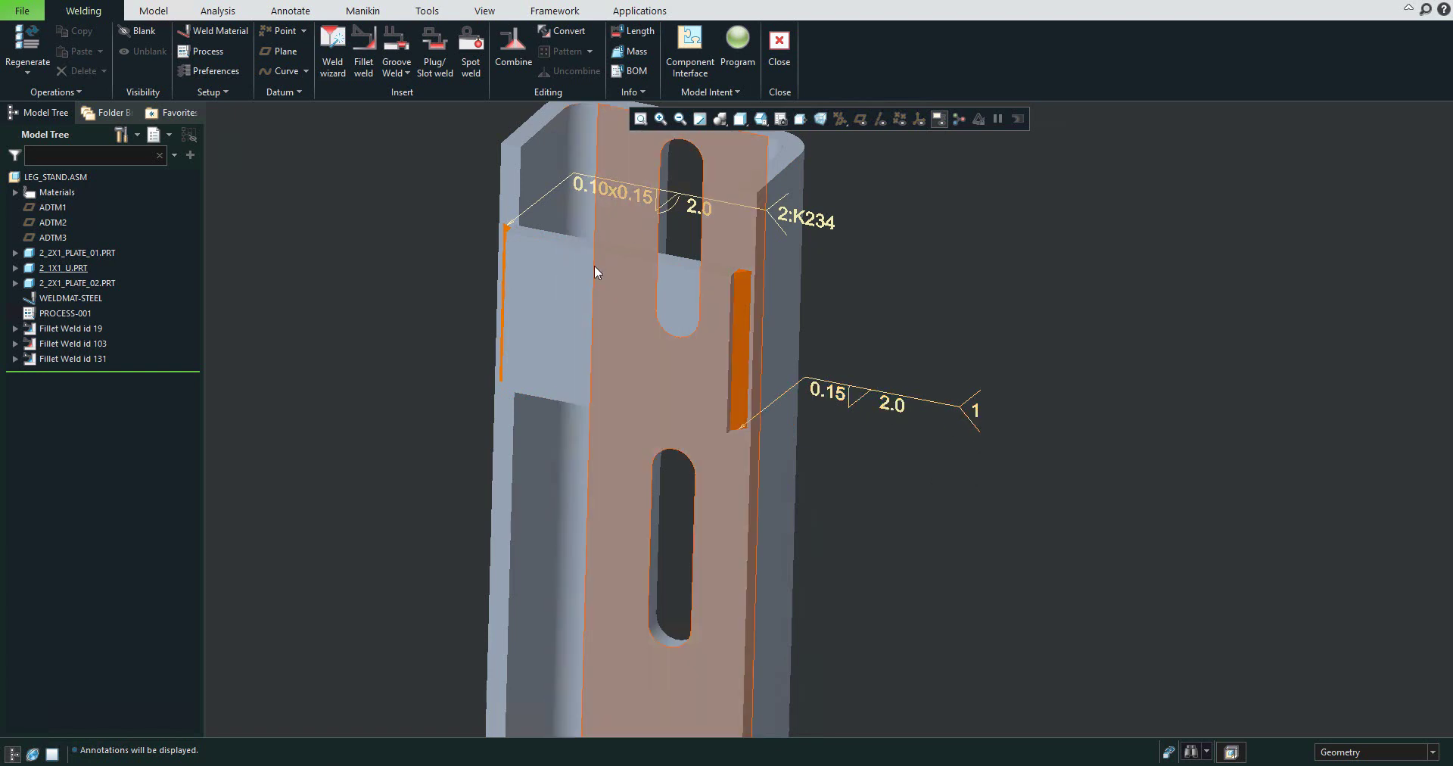
middle_drag(593, 264, 546, 460)
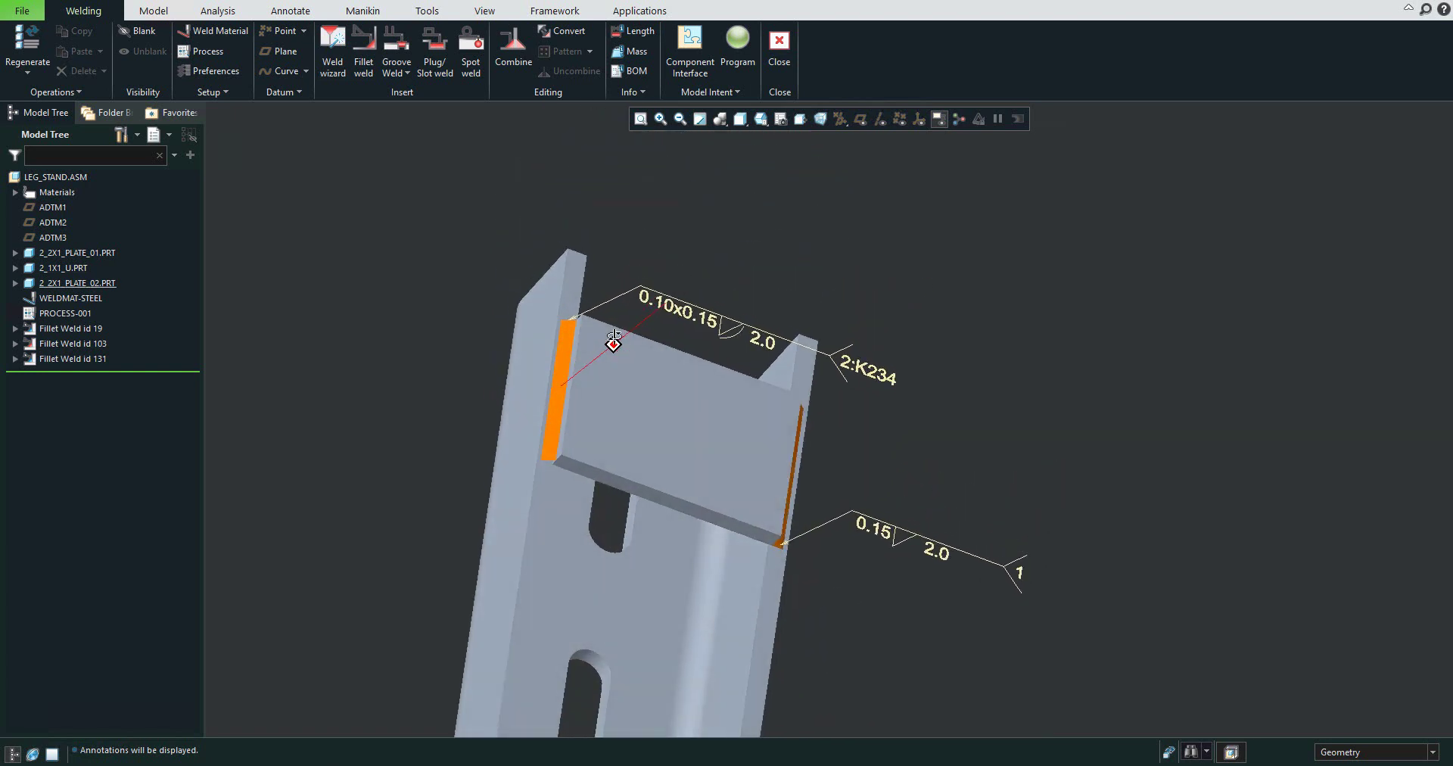
scroll(546, 460, down, 5)
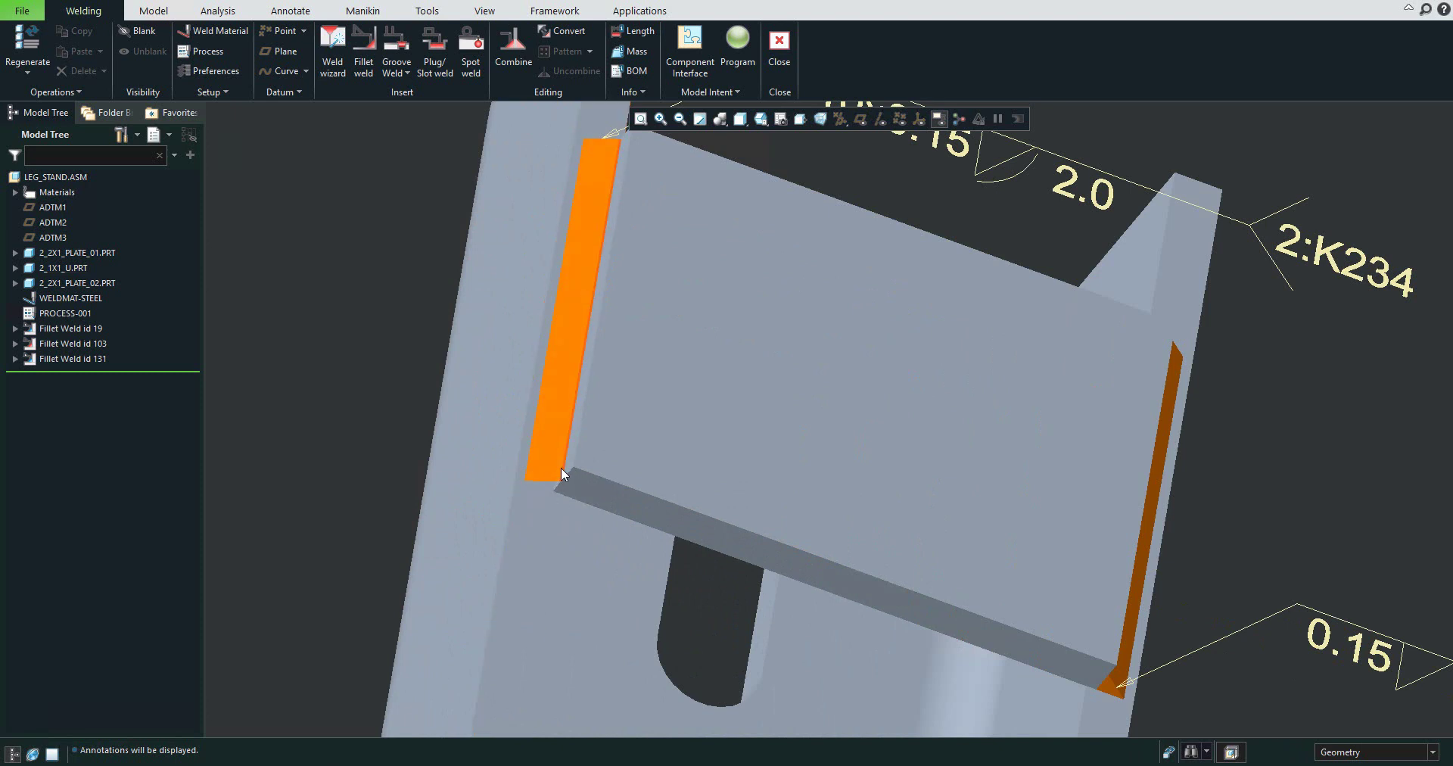
scroll(561, 466, up, 3)
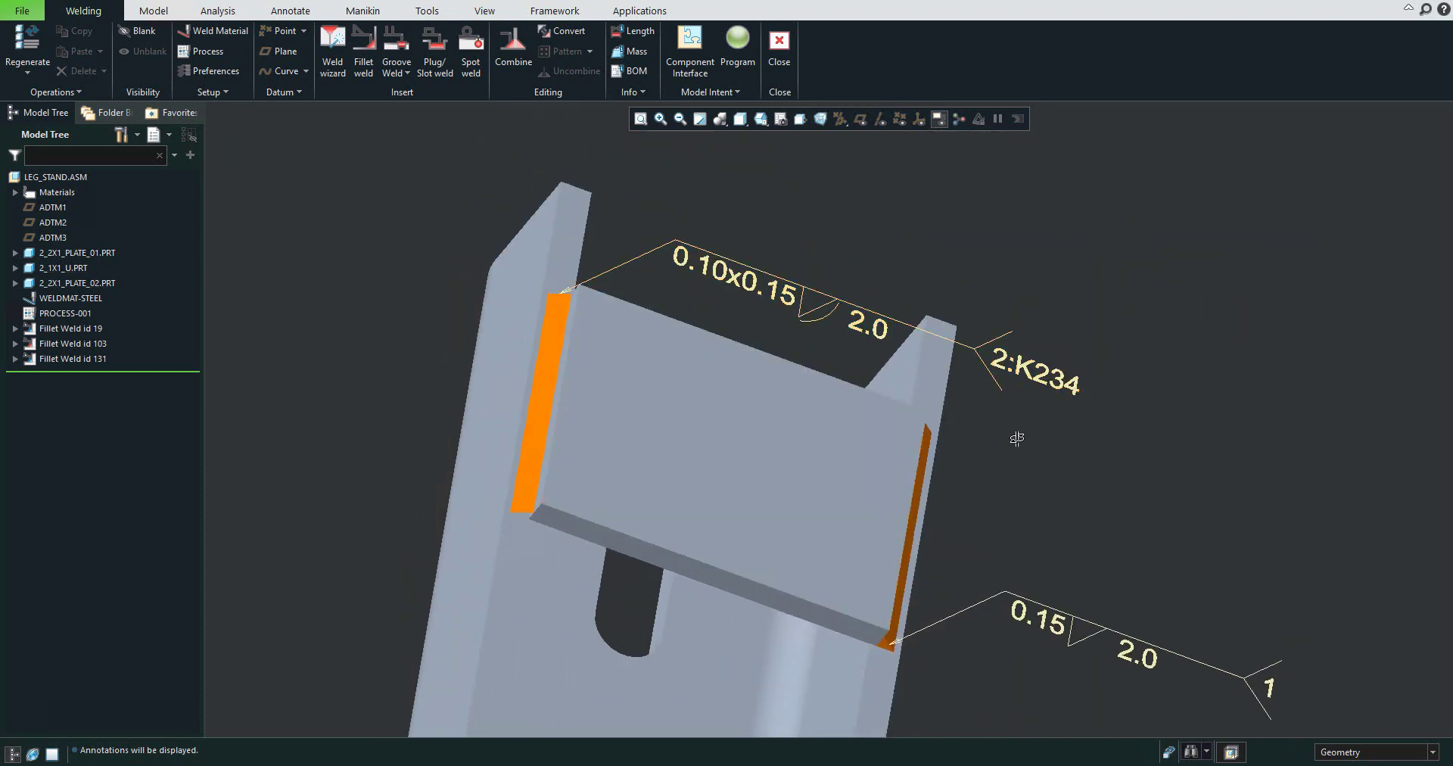
mouse_move(1015, 435)
middle_down()
mouse_move(1028, 406)
mouse_move(954, 459)
mouse_move(827, 381)
mouse_move(994, 348)
middle_up()
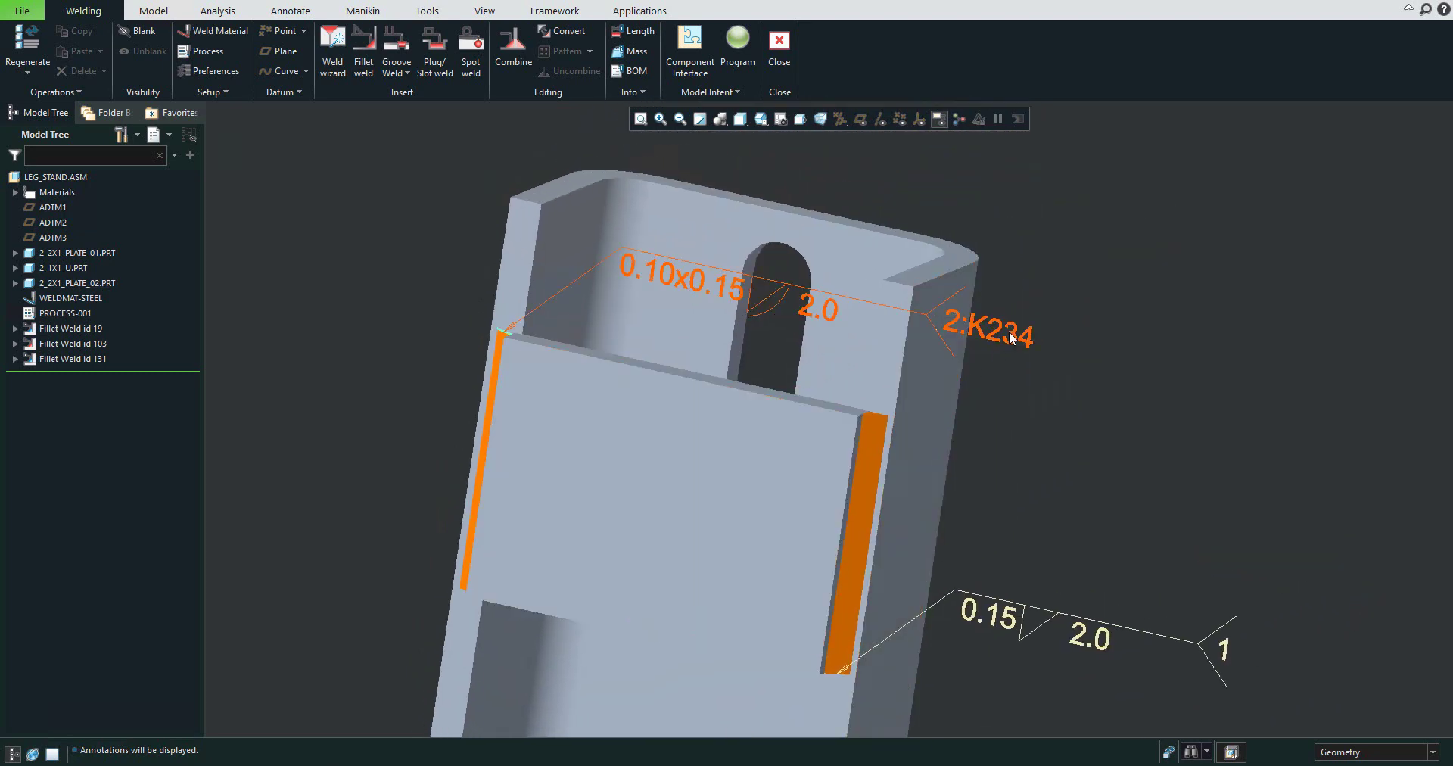
scroll(870, 319, down, 5)
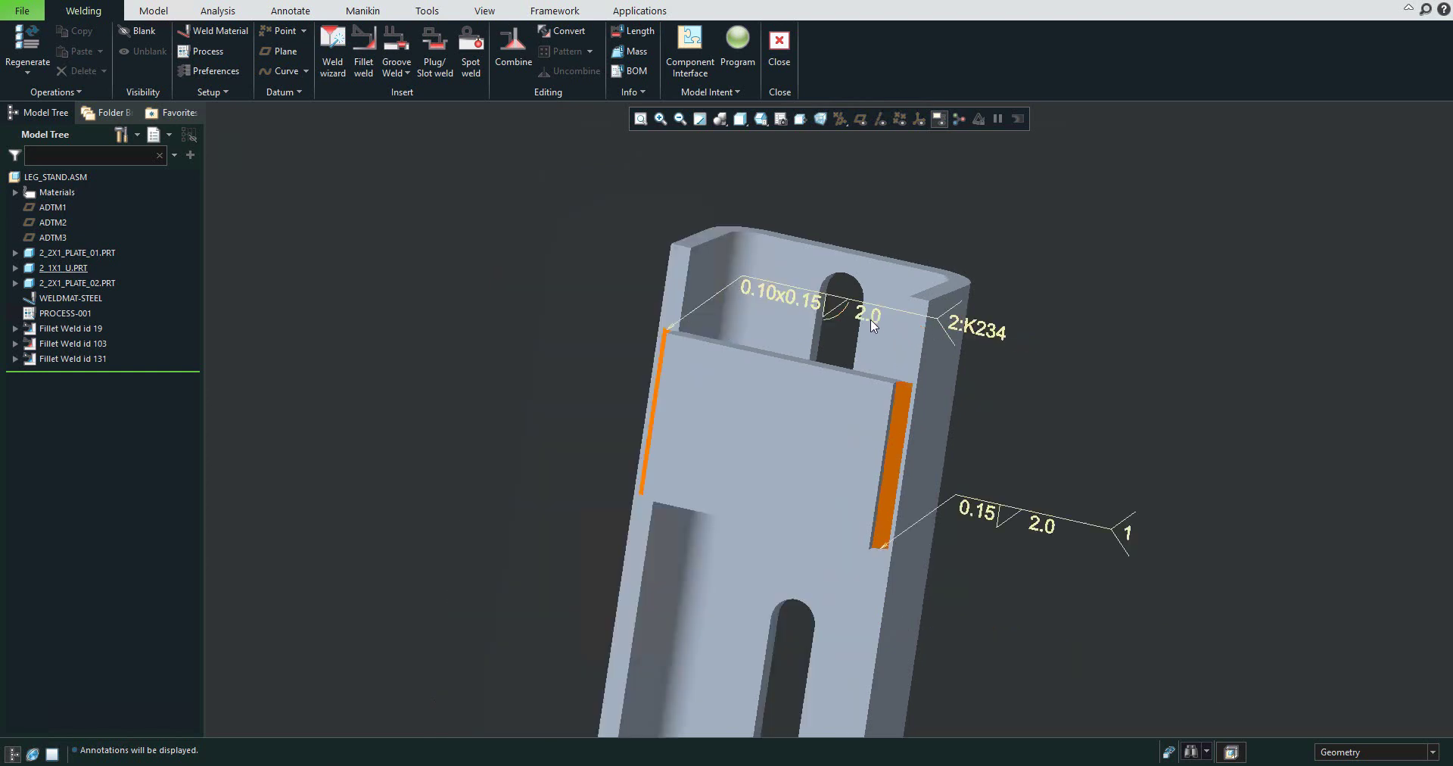
middle_drag(846, 443, 738, 422)
scroll(798, 491, up, 4)
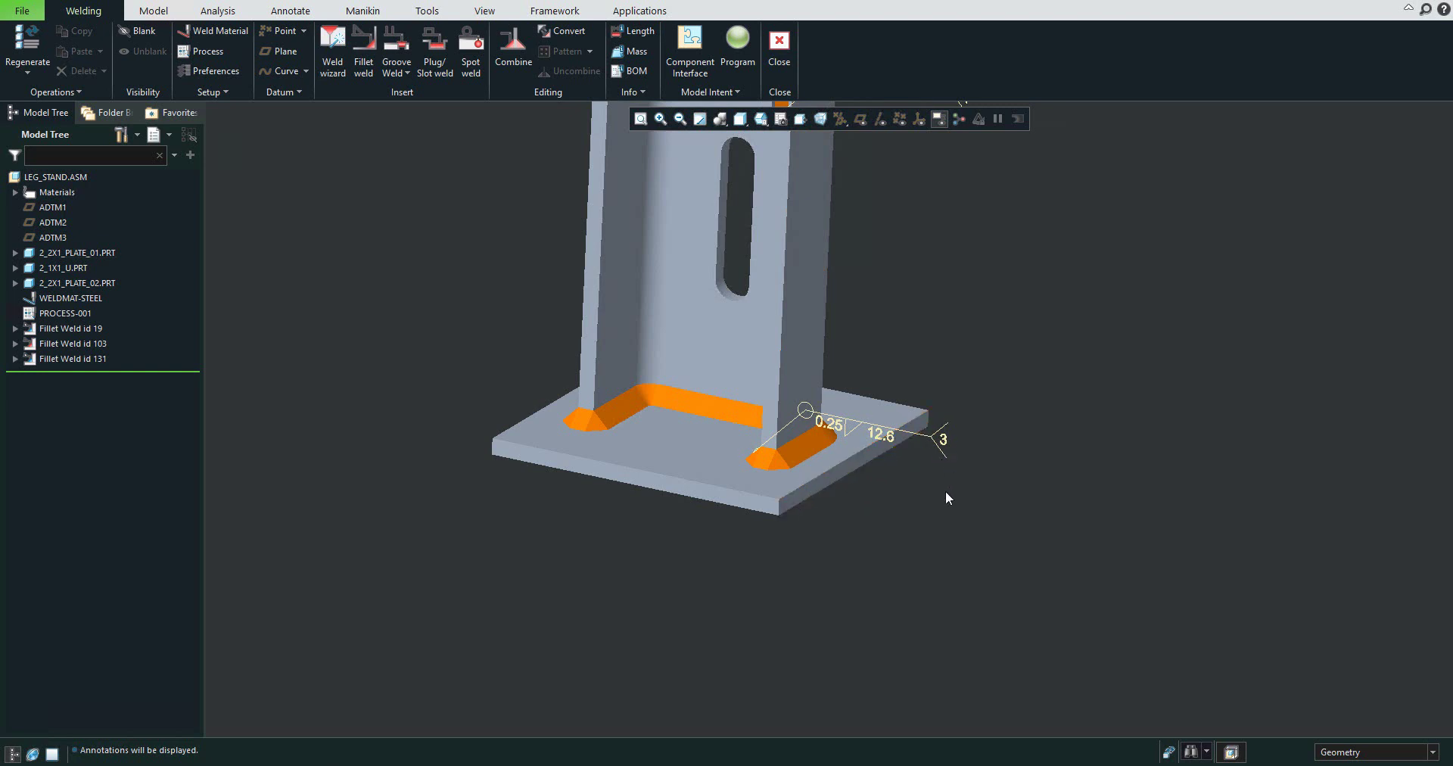
scroll(884, 573, up, 3)
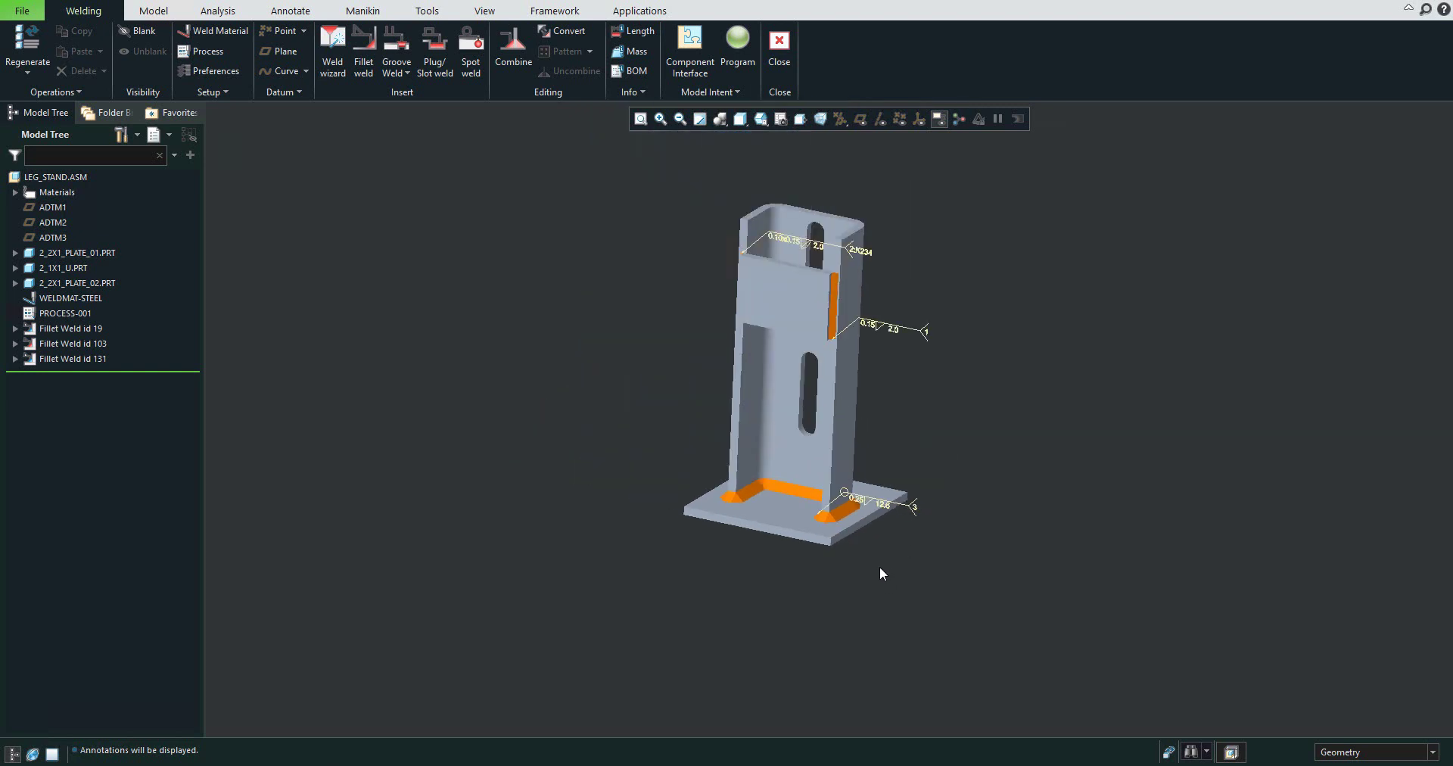
scroll(776, 310, down, 2)
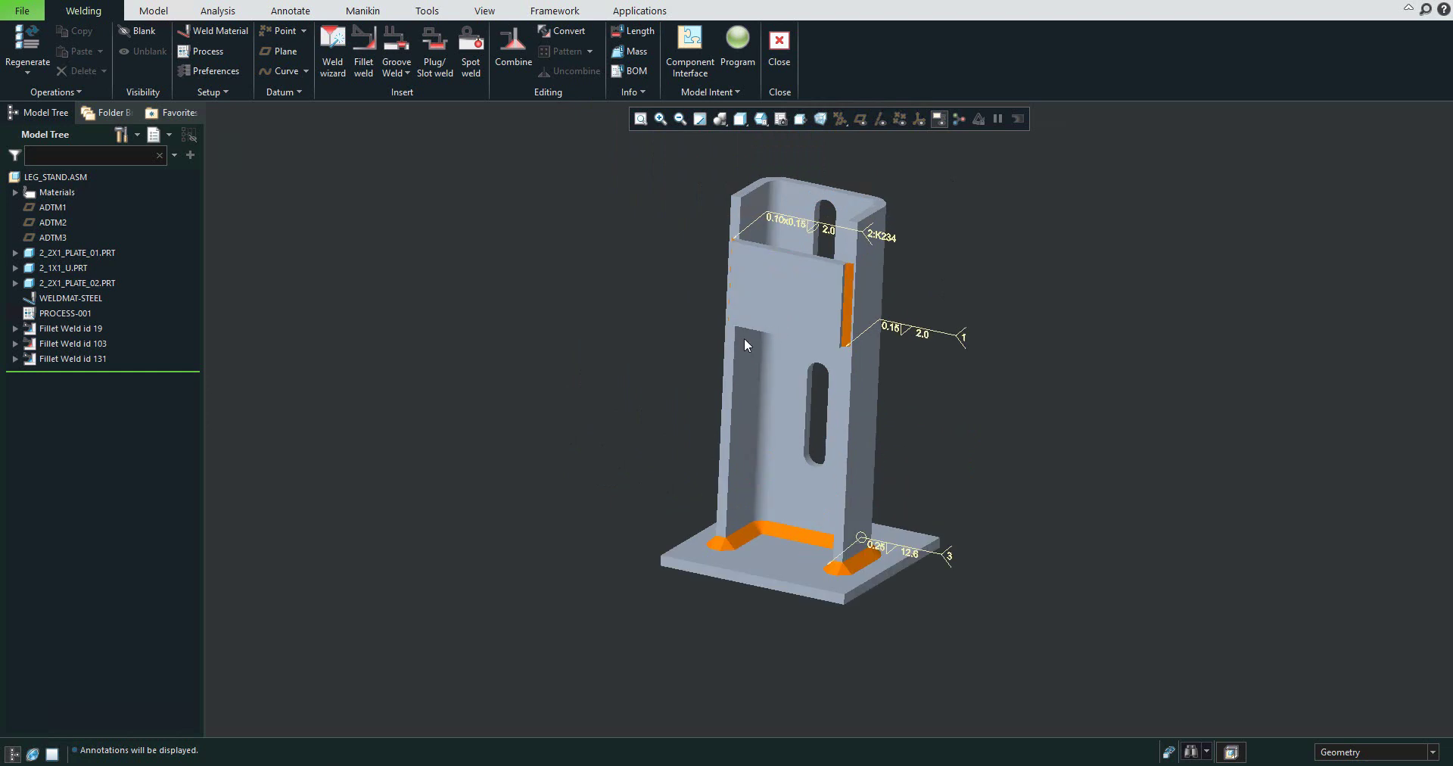